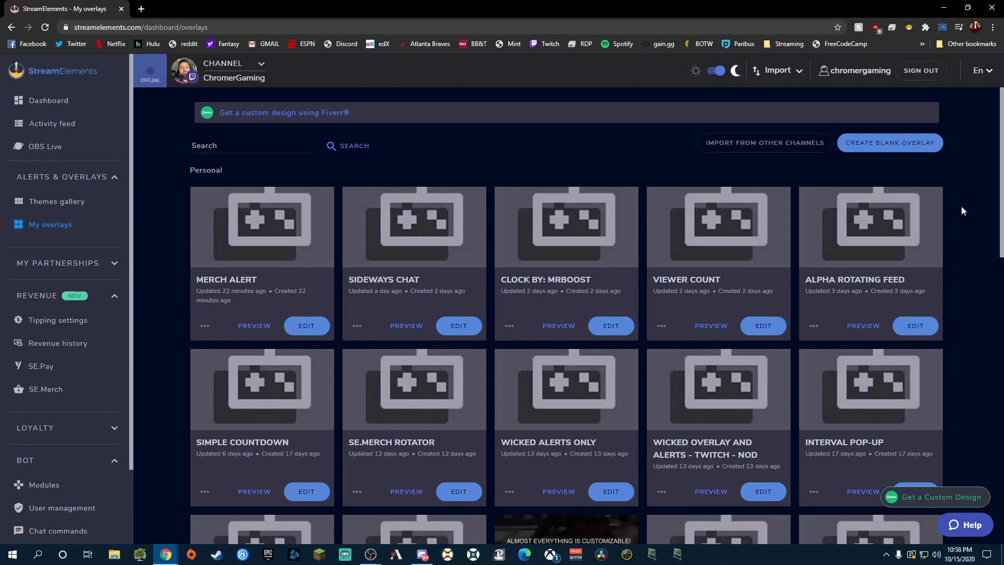
Step: Create a blank overlay with the 1080p resolution
click(901, 150)
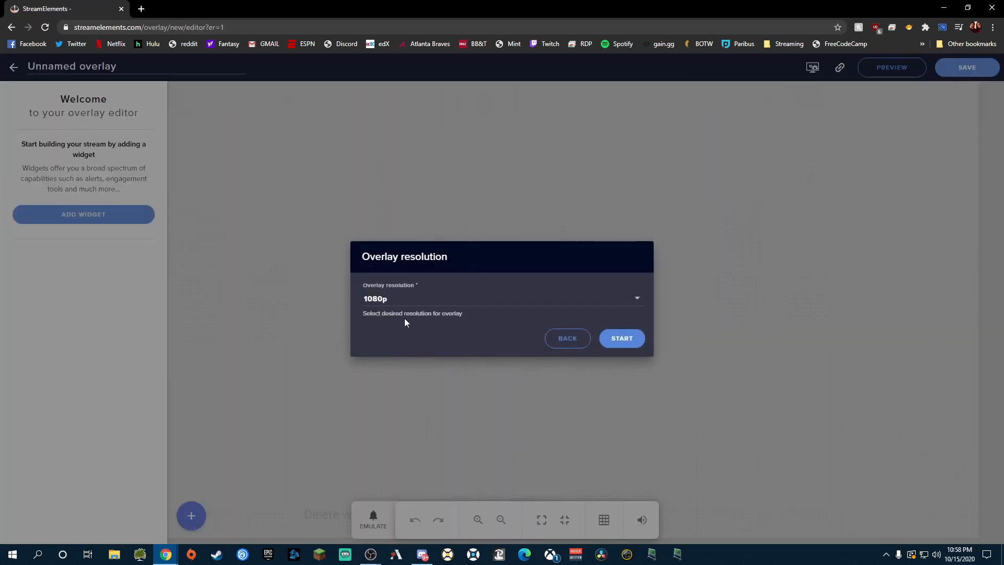
click(387, 298)
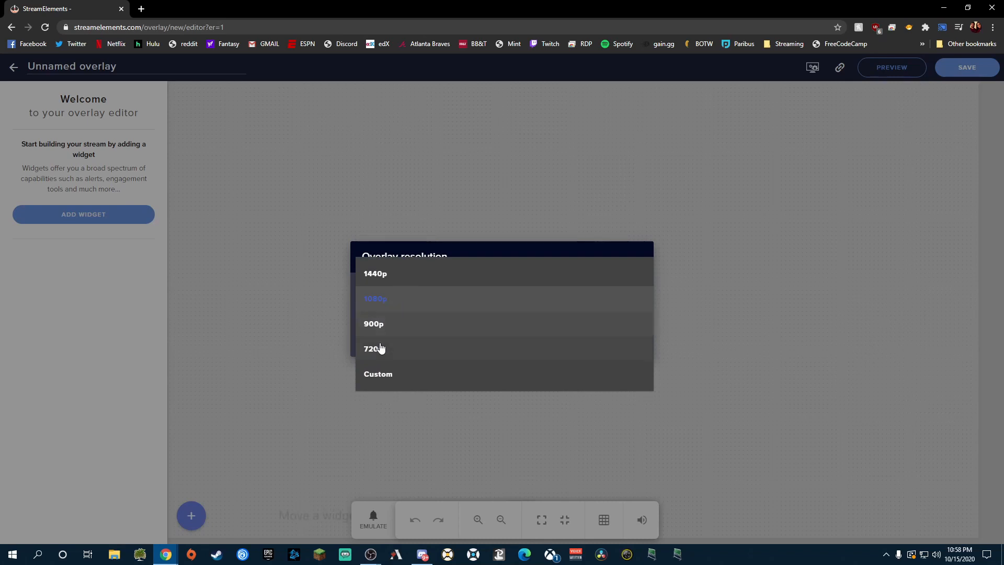
click(502, 251)
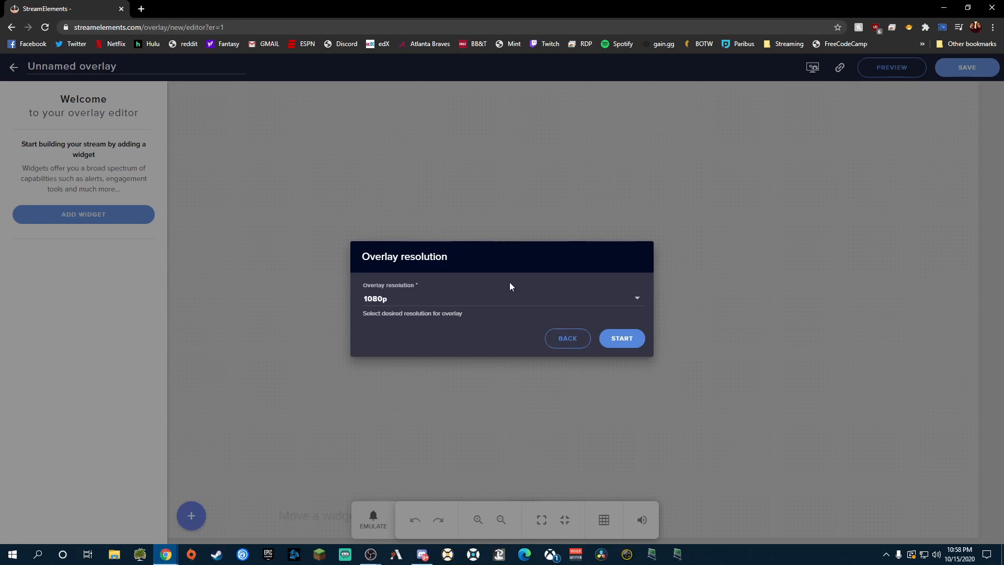
click(623, 341)
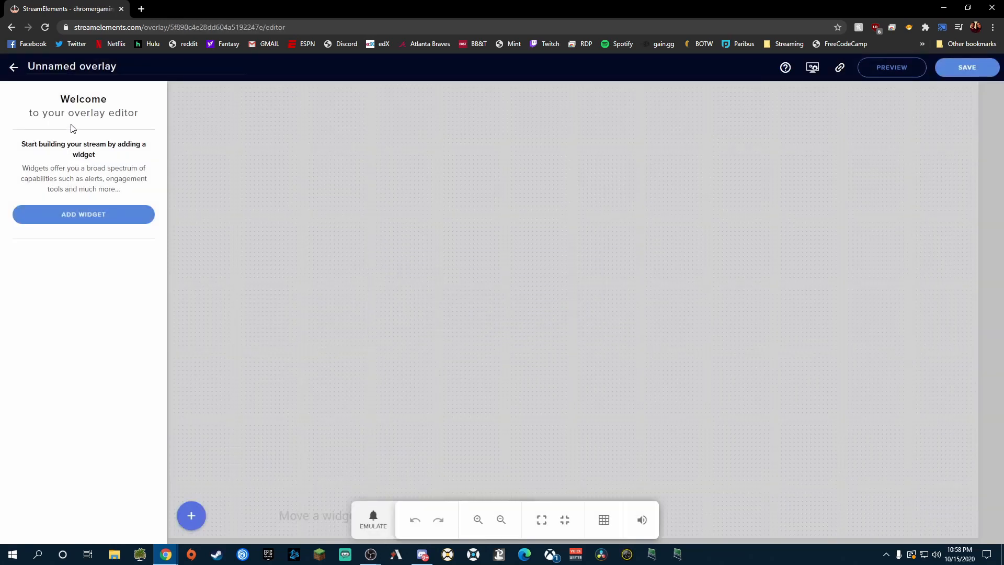
Step: Add the AlertBox widget from the alerts category to the new overlay
click(72, 218)
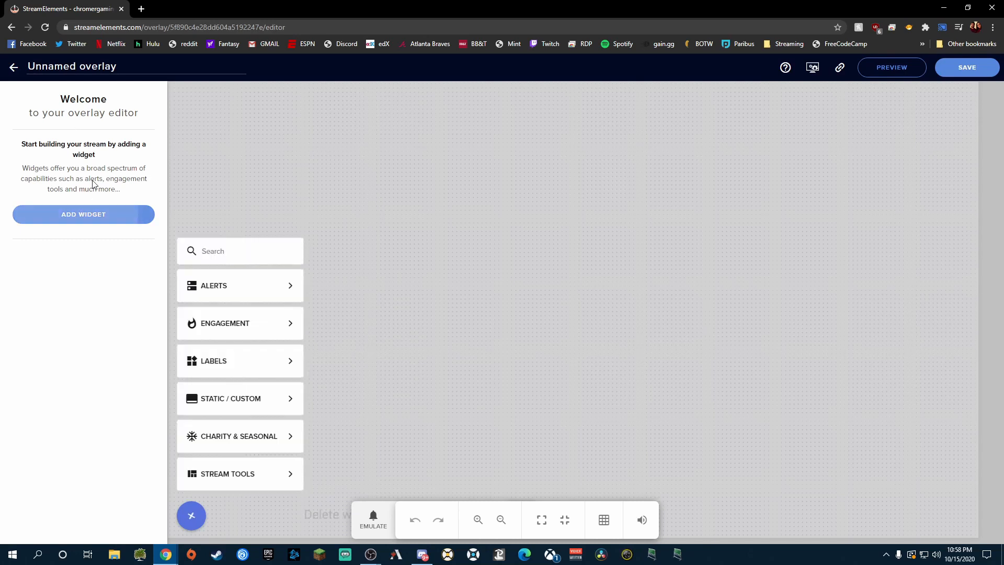
mouse_move(213, 337)
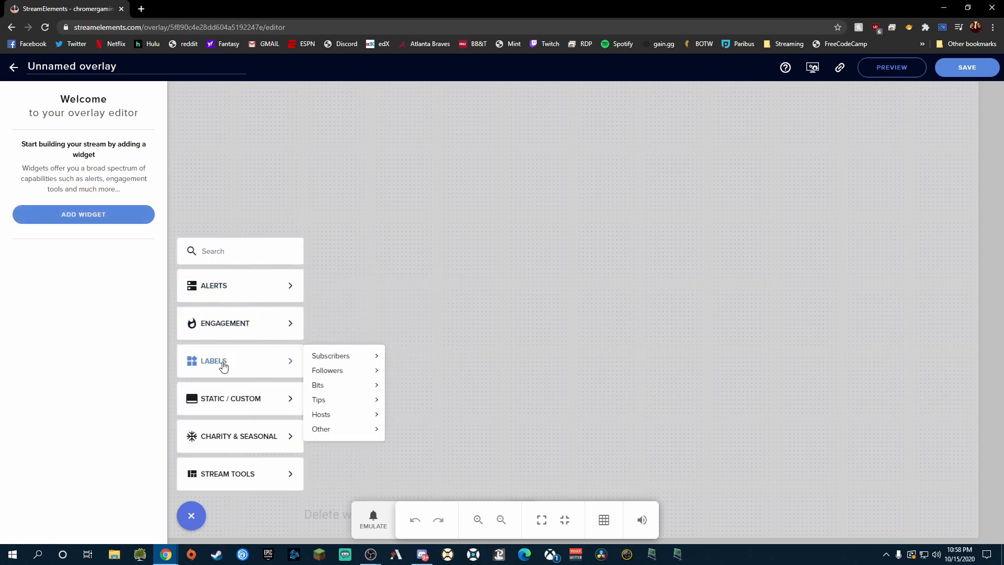
mouse_move(248, 407)
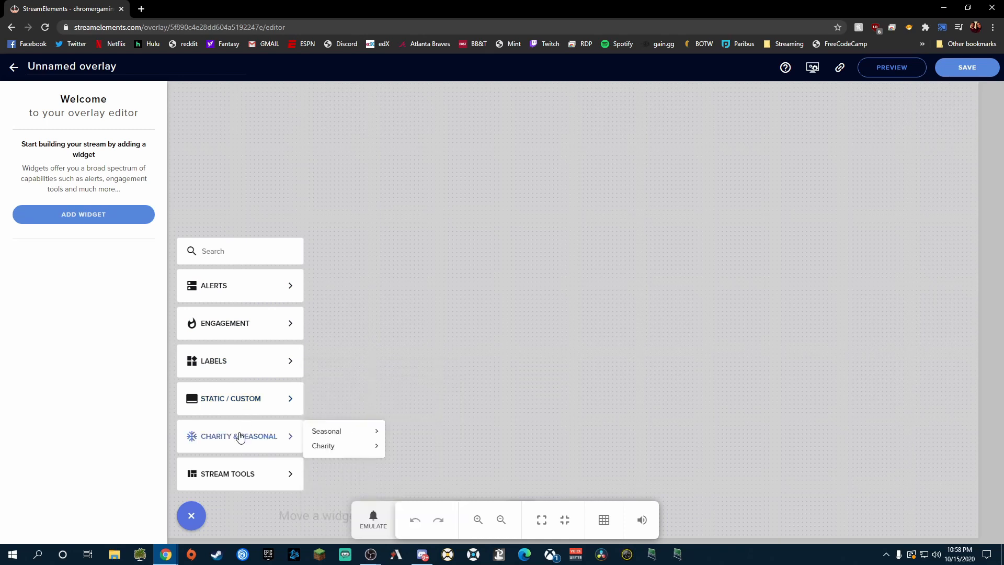
mouse_move(236, 483)
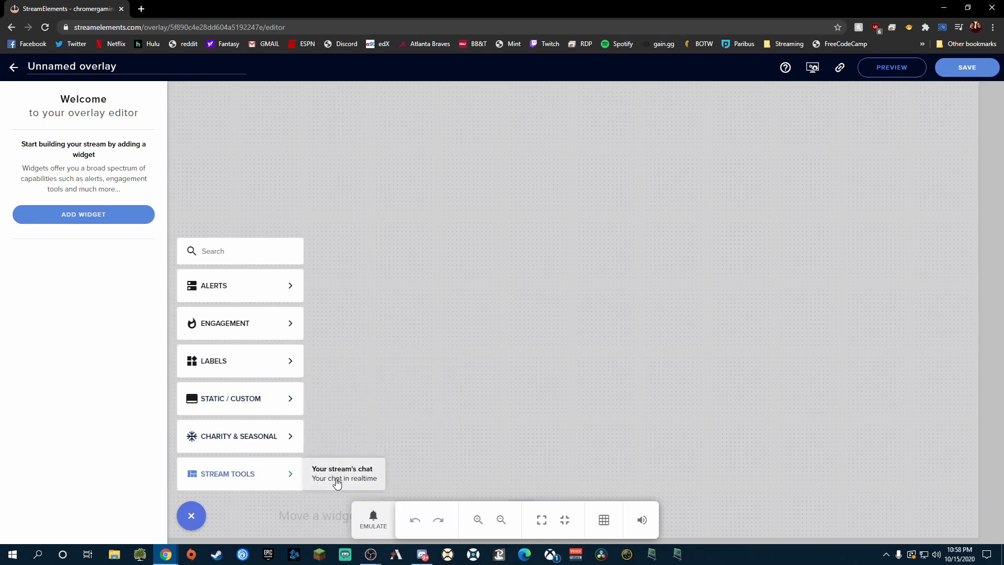
mouse_move(221, 289)
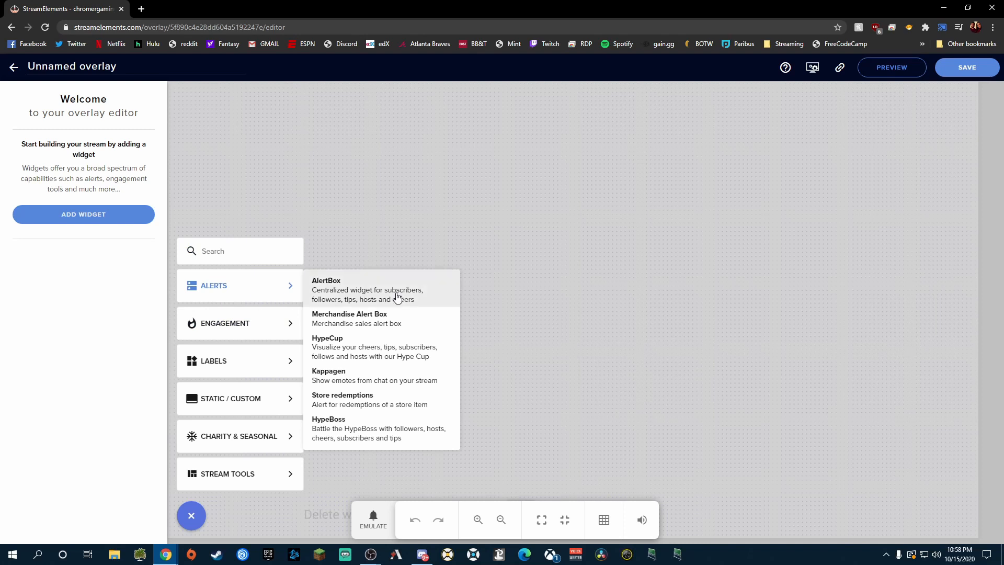
click(377, 294)
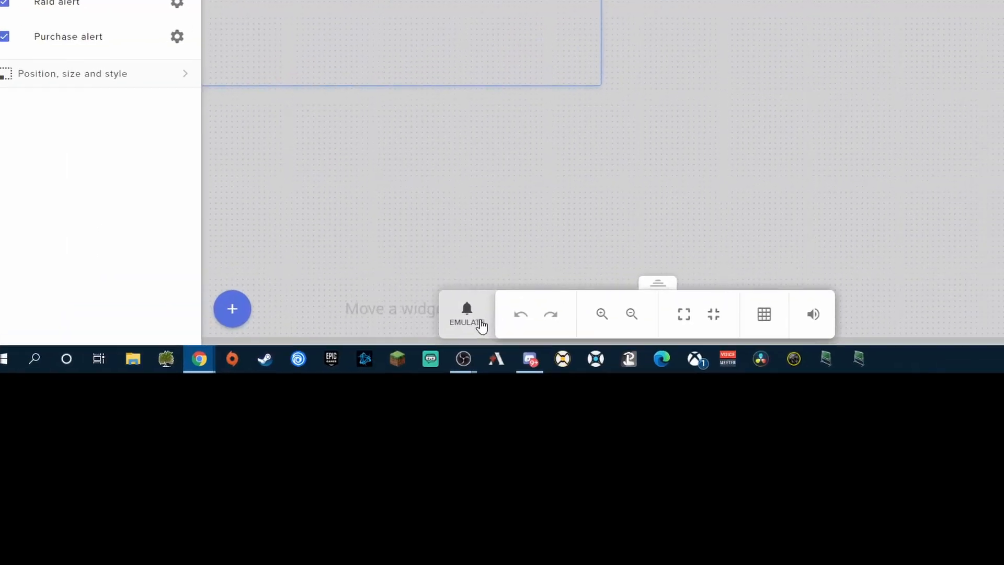
Step: Preview the alerts by emulating a follower event, a raid event with 50 viewers and a subscriber event of 1
click(373, 519)
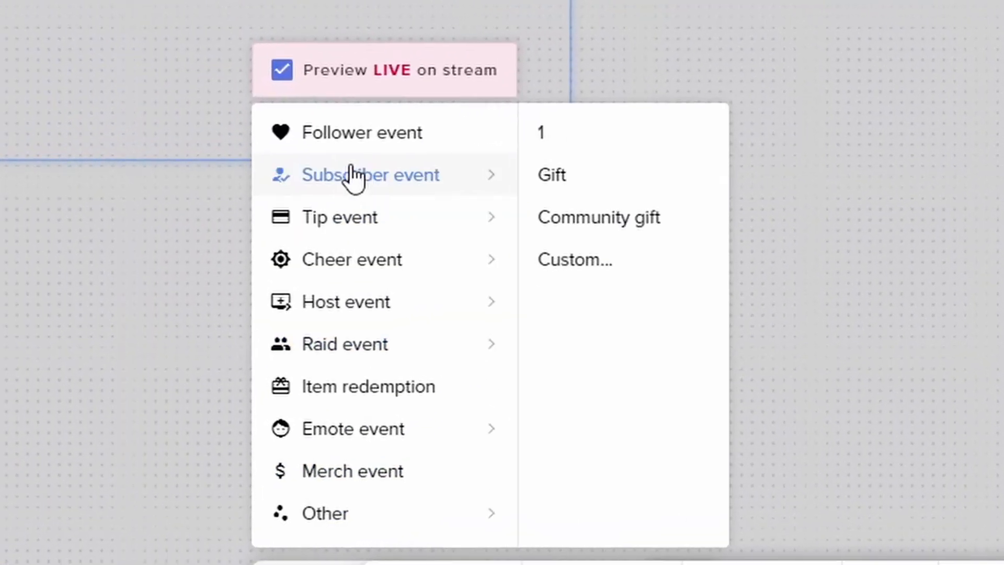
click(342, 142)
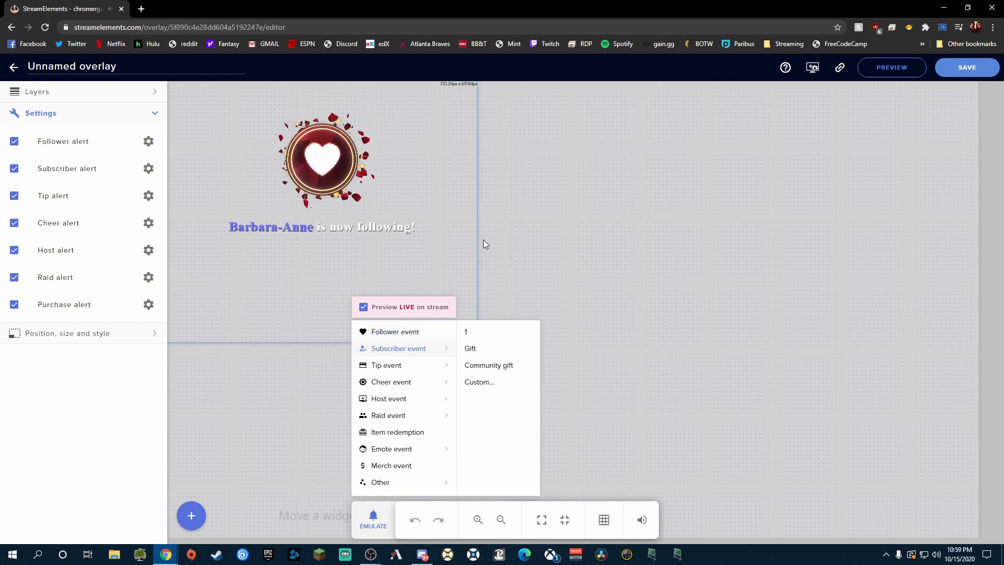
mouse_move(424, 418)
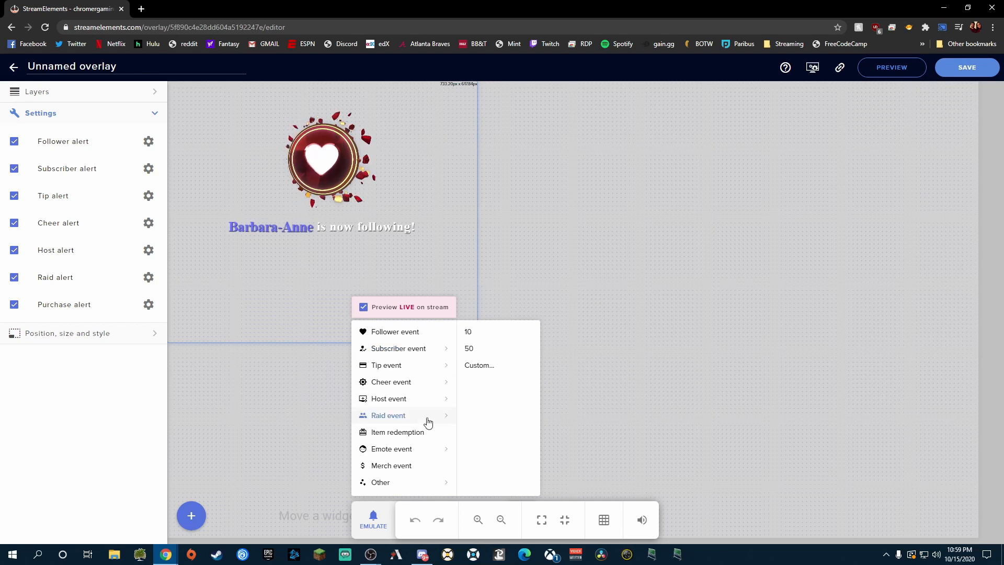
click(470, 348)
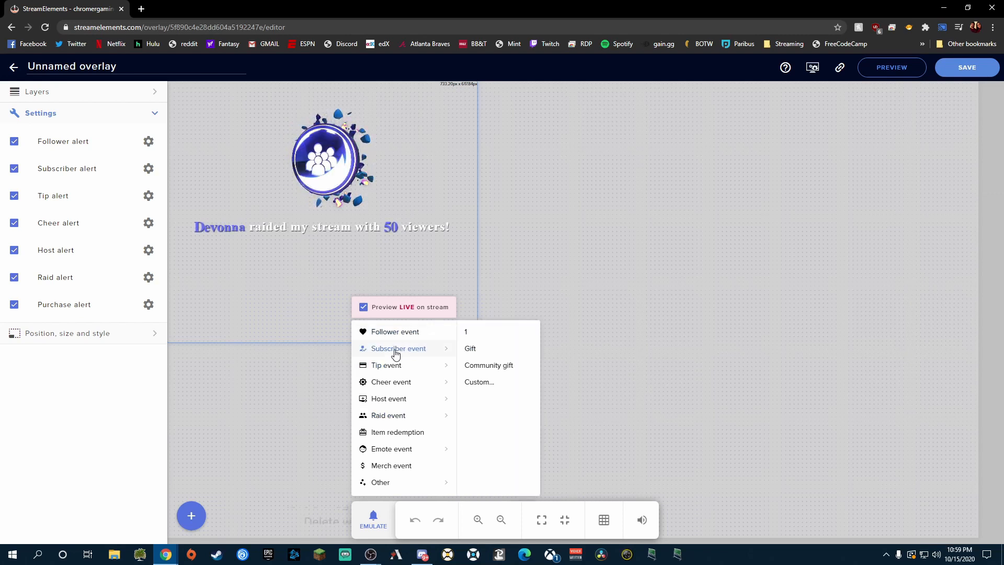
click(470, 335)
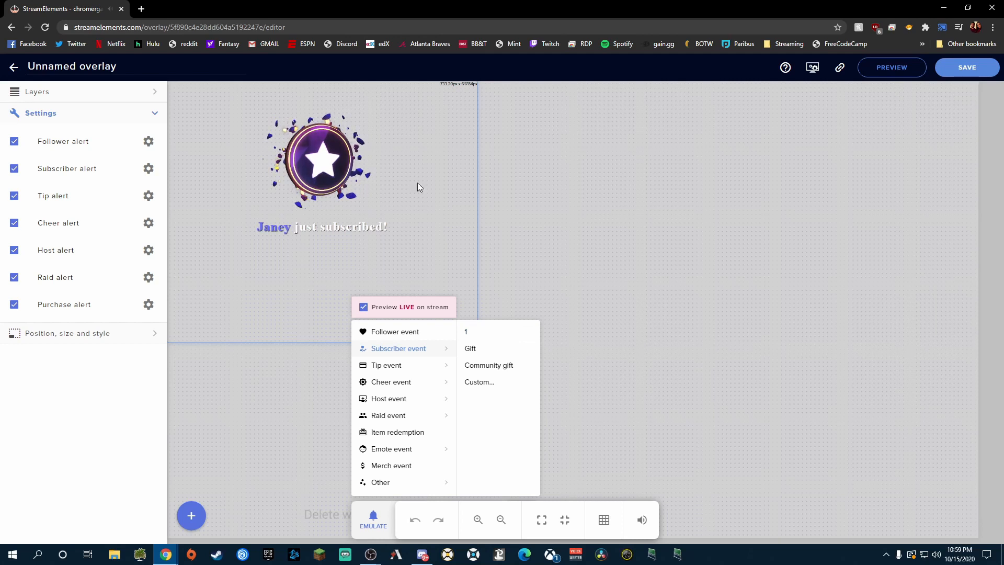
click(598, 238)
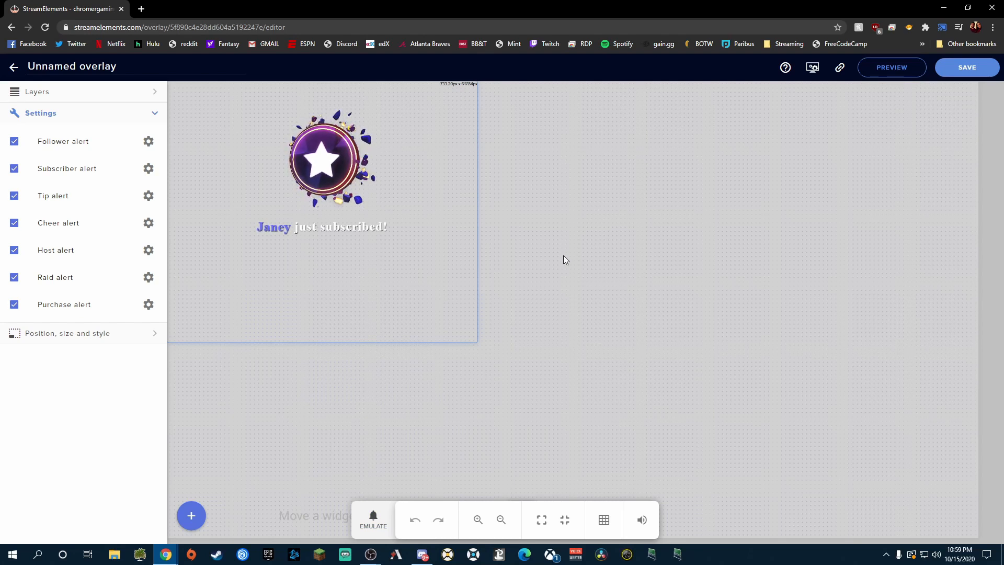
Step: Rename the overlay as AlertBox and save it
drag(168, 65, 2, 61)
text(AlertBox)
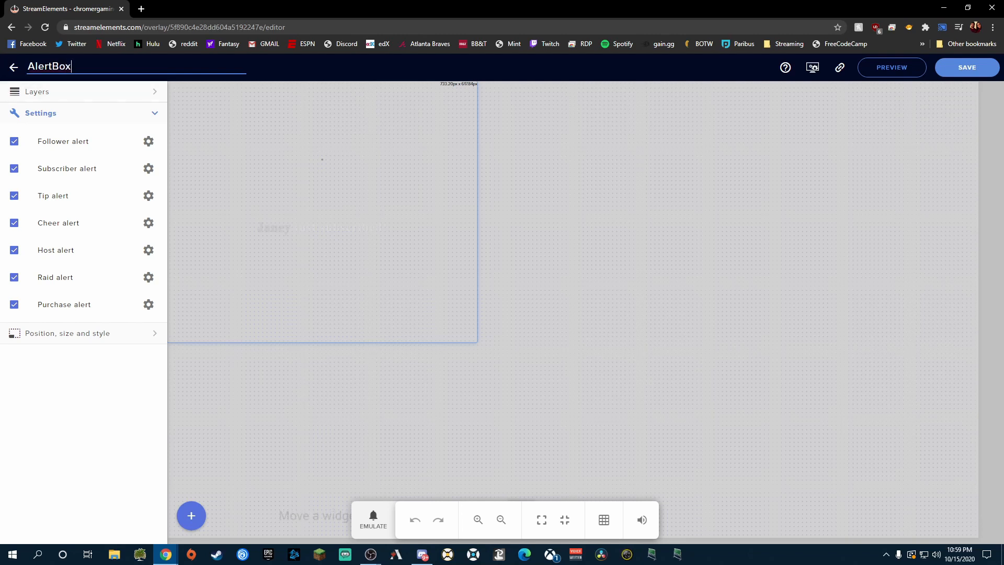
key(Return)
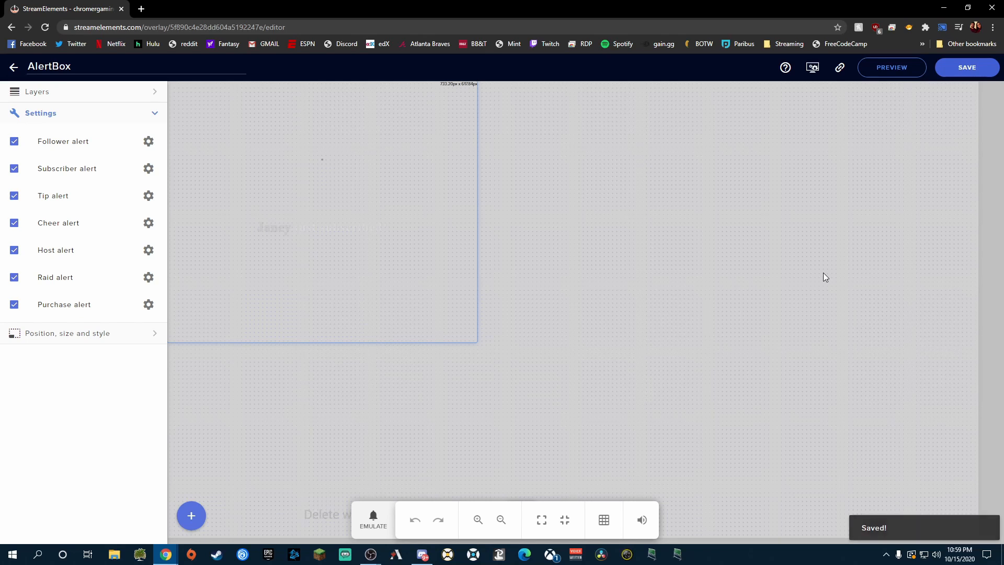
Step: Return to the overlays list and copy the AlertBox overlay's URL
click(13, 67)
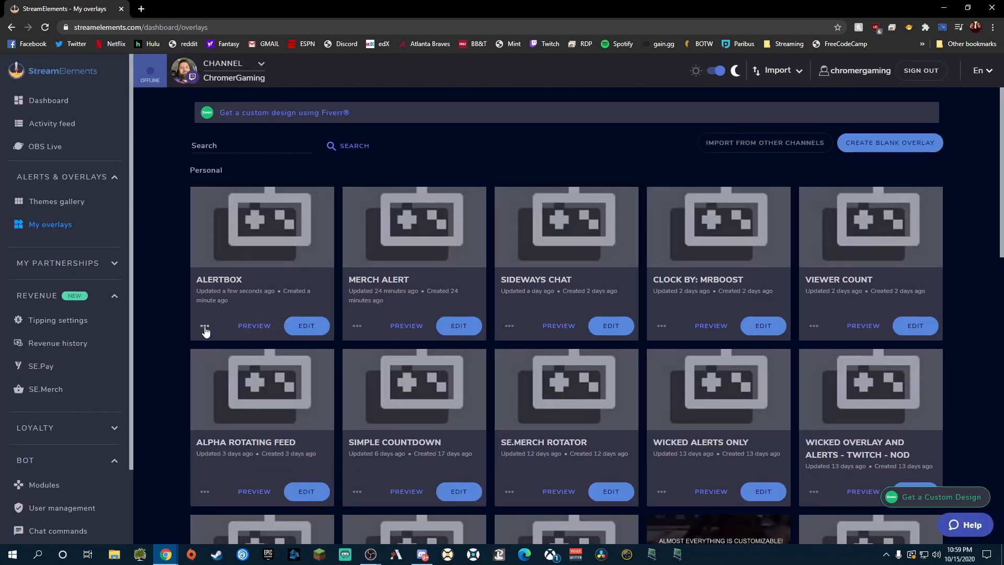
click(205, 326)
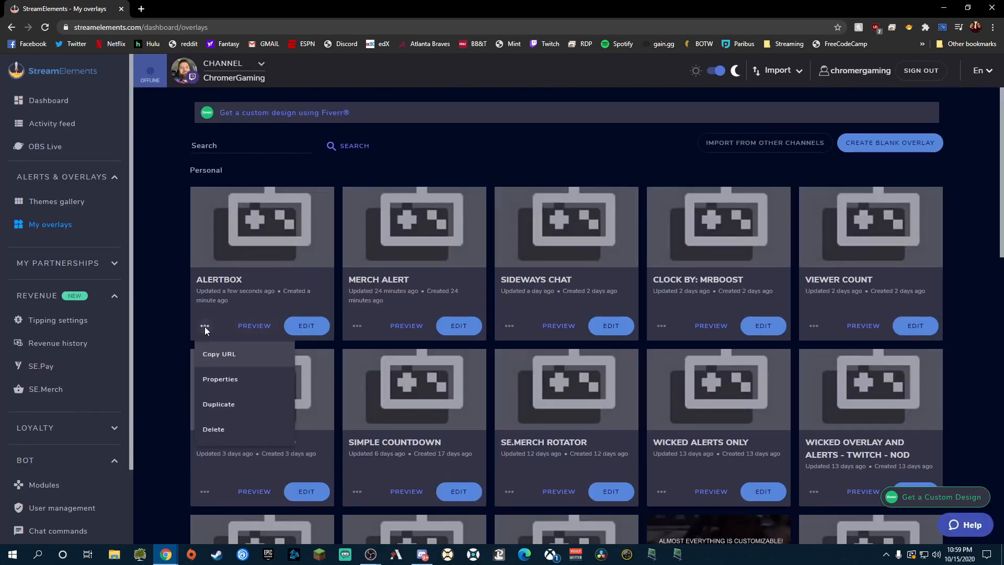
click(226, 355)
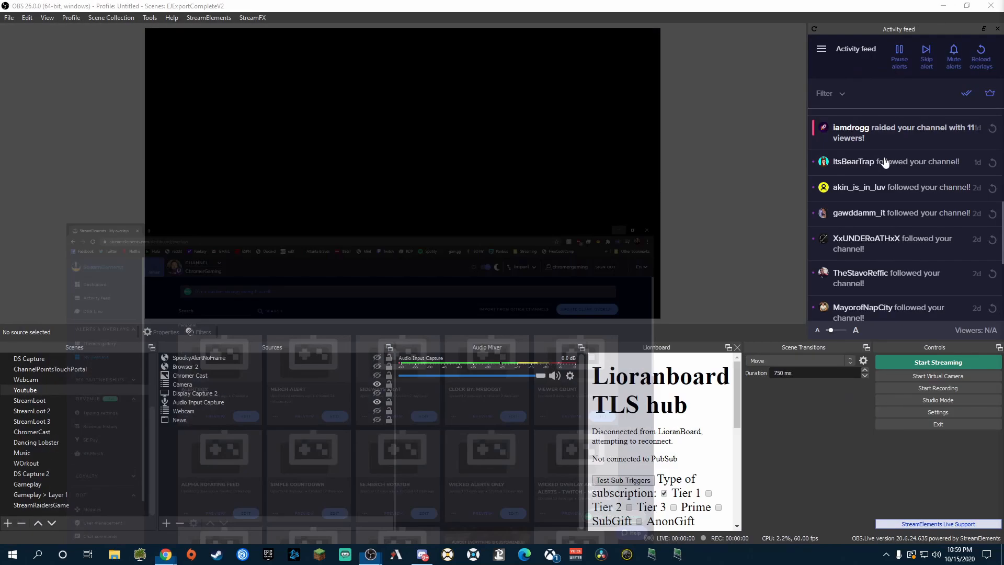
Step: Switch to OBS and add a new browser source named YoutubeAlertBox to the Youtube scene
click(943, 7)
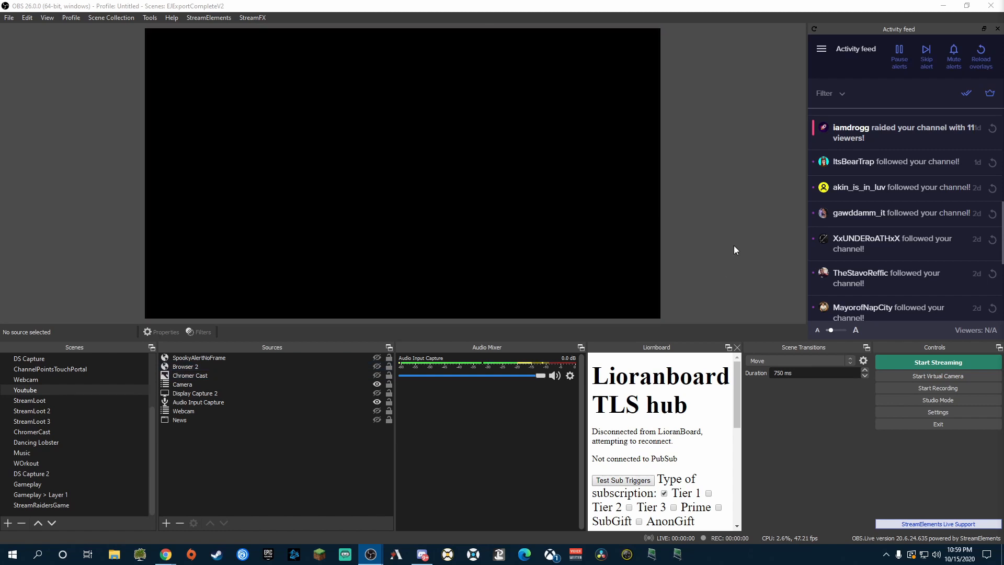
scroll(833, 195, down, 4)
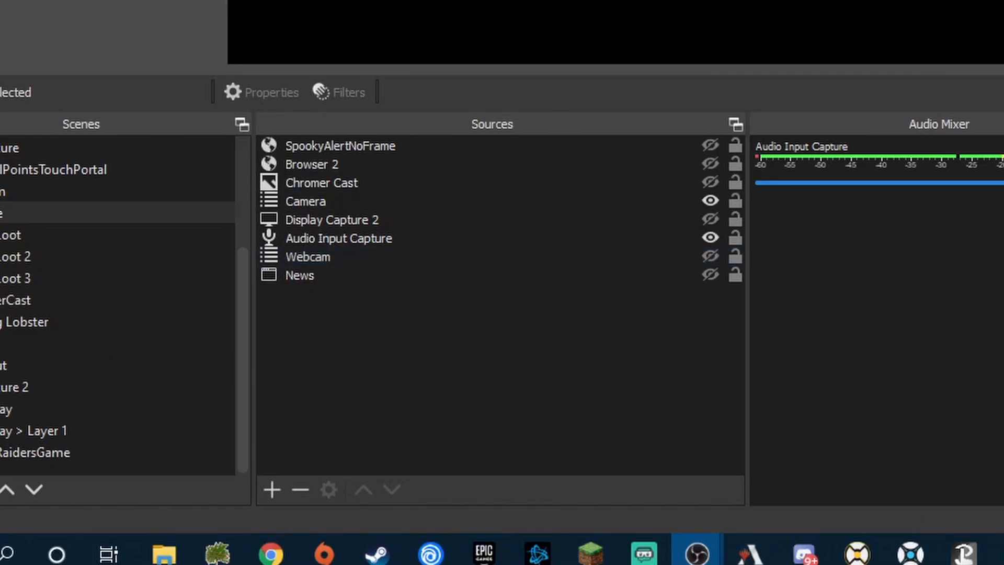
click(272, 494)
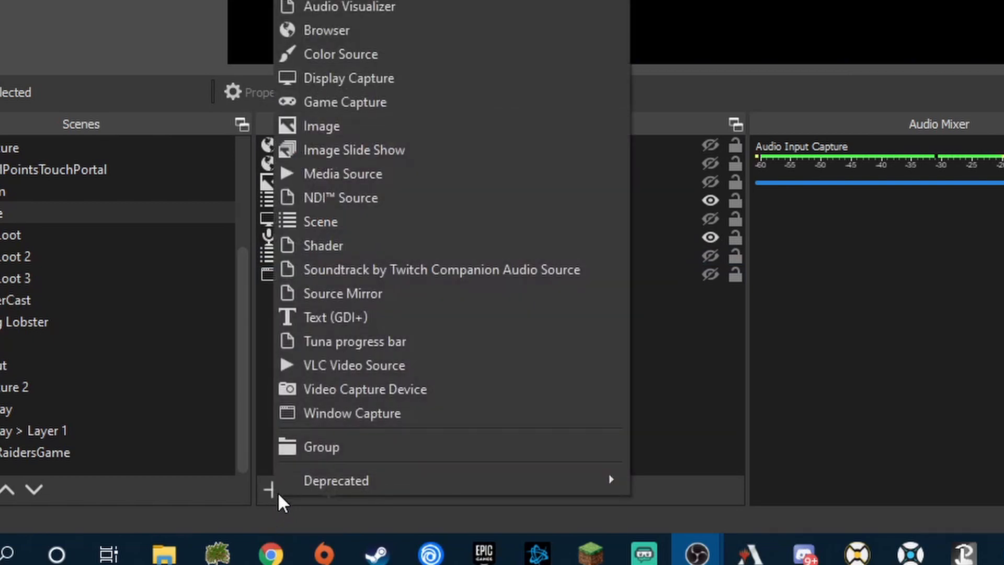
click(393, 47)
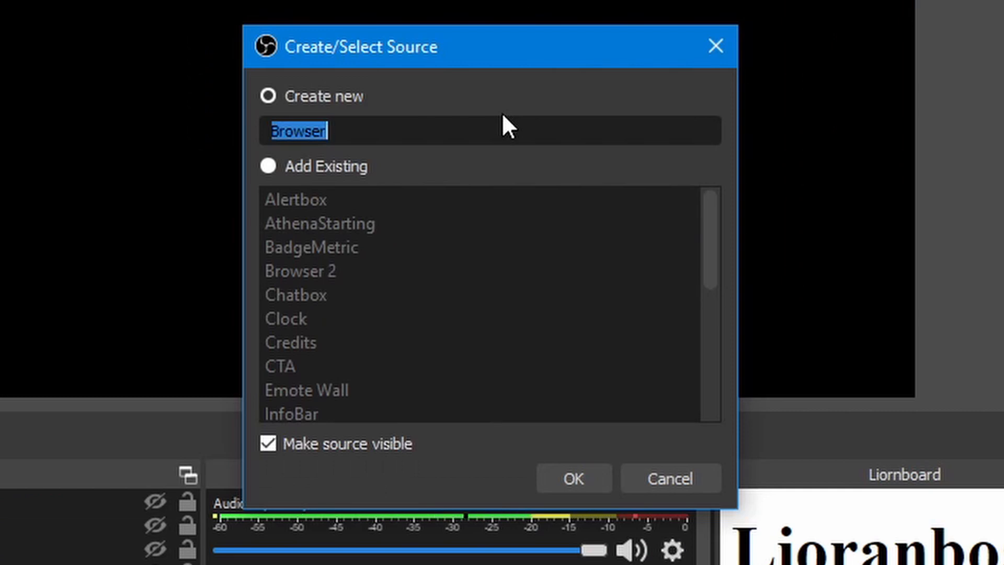
text(YoutubeALer)
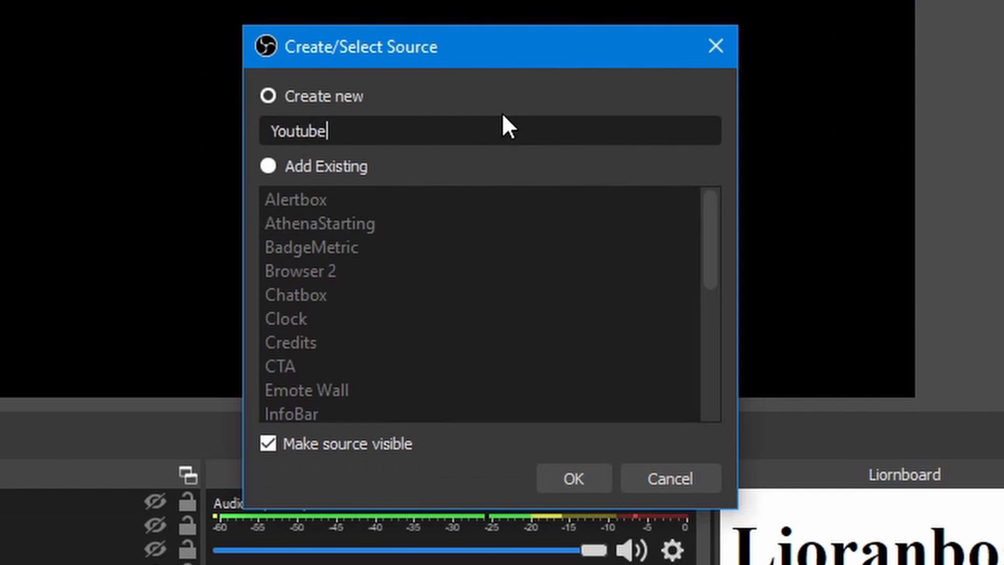
key(BackSpace)
key(BackSpace)
key(BackSpace)
text(lertBox)
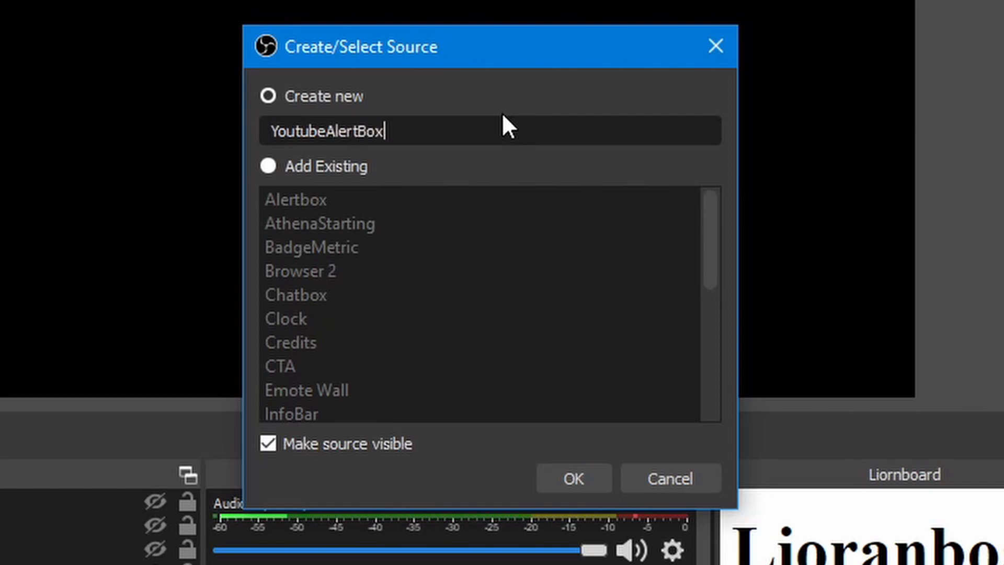
key(Return)
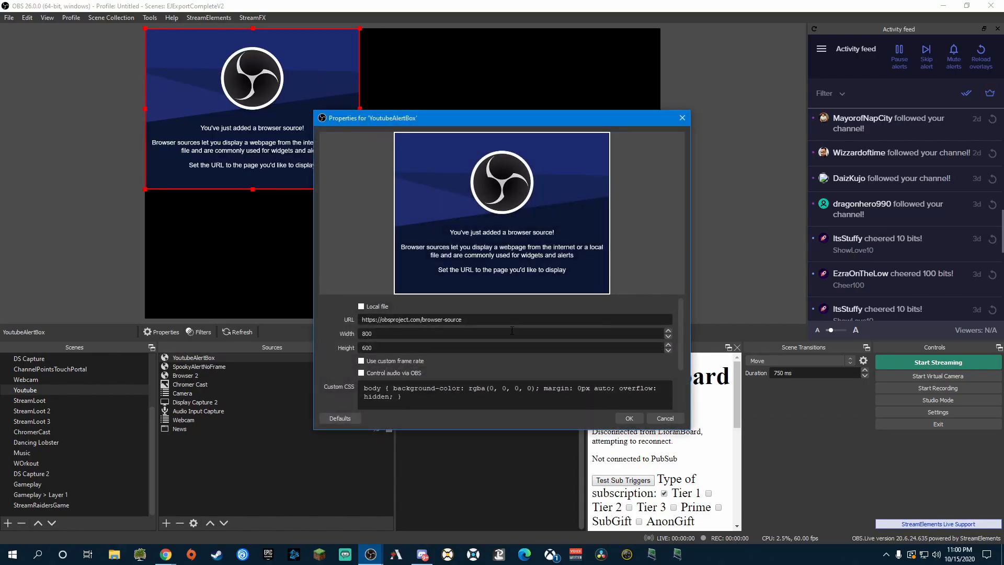
Step: Set the browser source's URL to the copied overlay link, with a width of 1920 and a height of 1080
drag(541, 118, 563, 351)
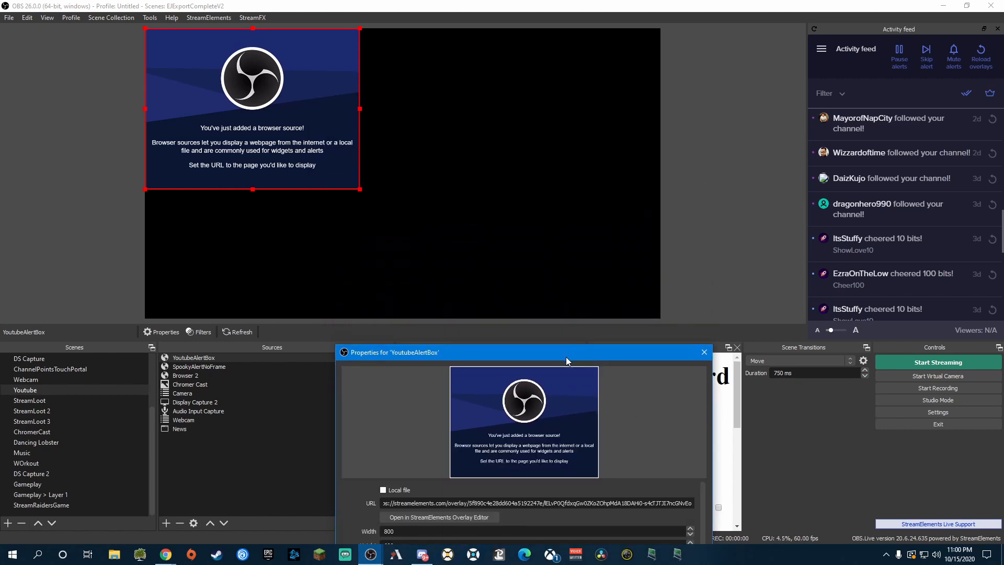
drag(566, 360, 1003, 444)
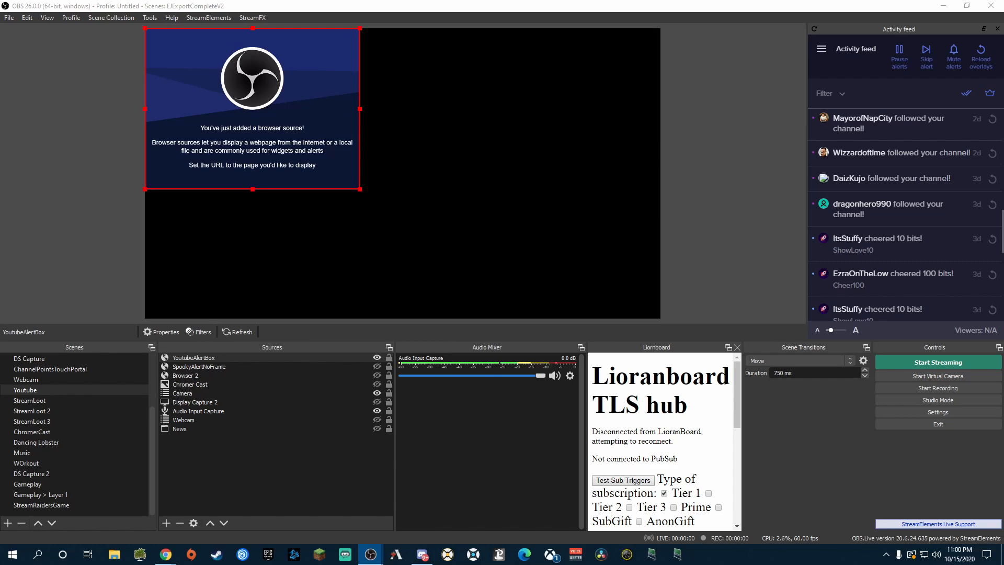
drag(0, 21, 619, 76)
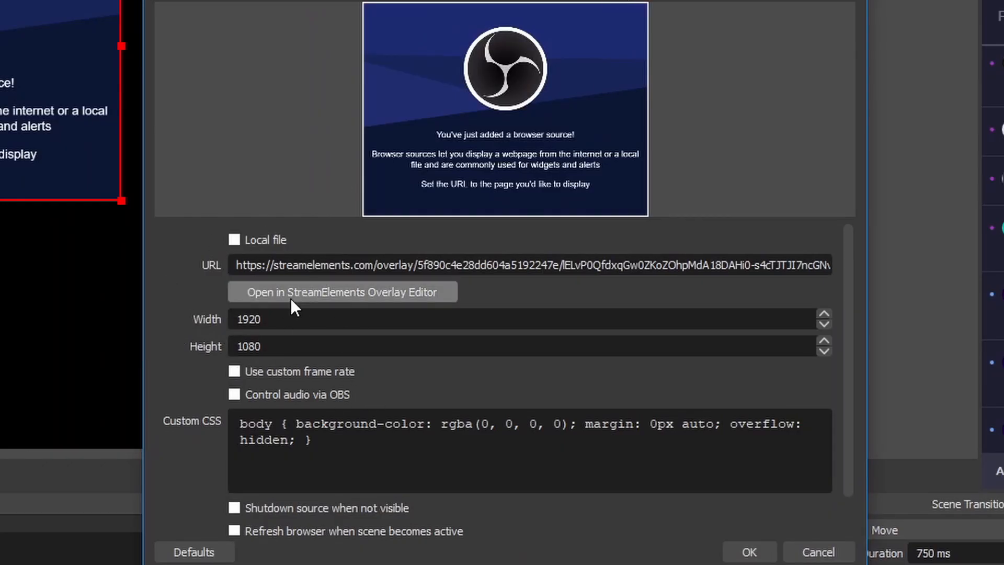
click(768, 547)
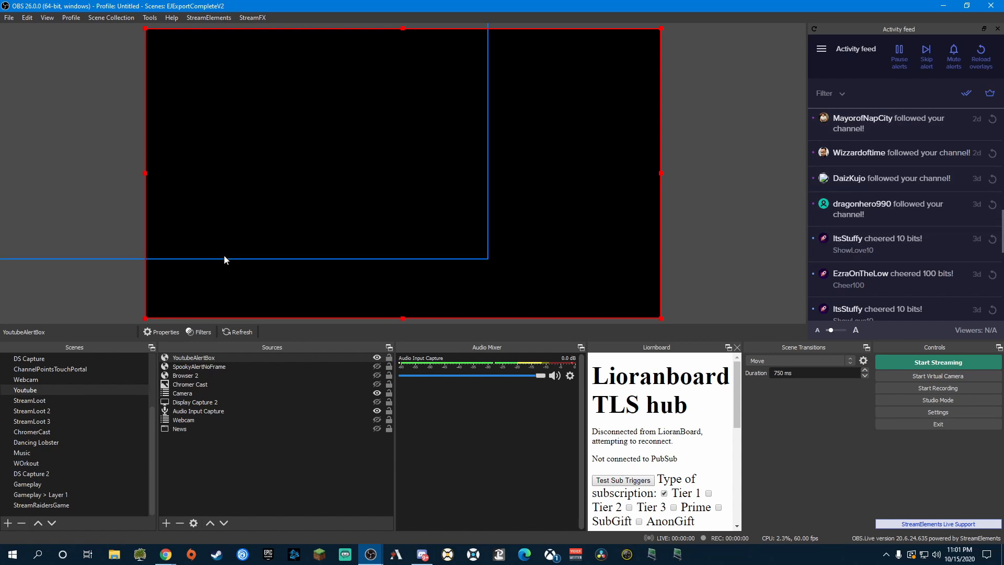
Step: Scale the YoutubeAlertBox source down to about two thirds of the canvas width, keeping it at the canvas's upper-left corner
click(688, 217)
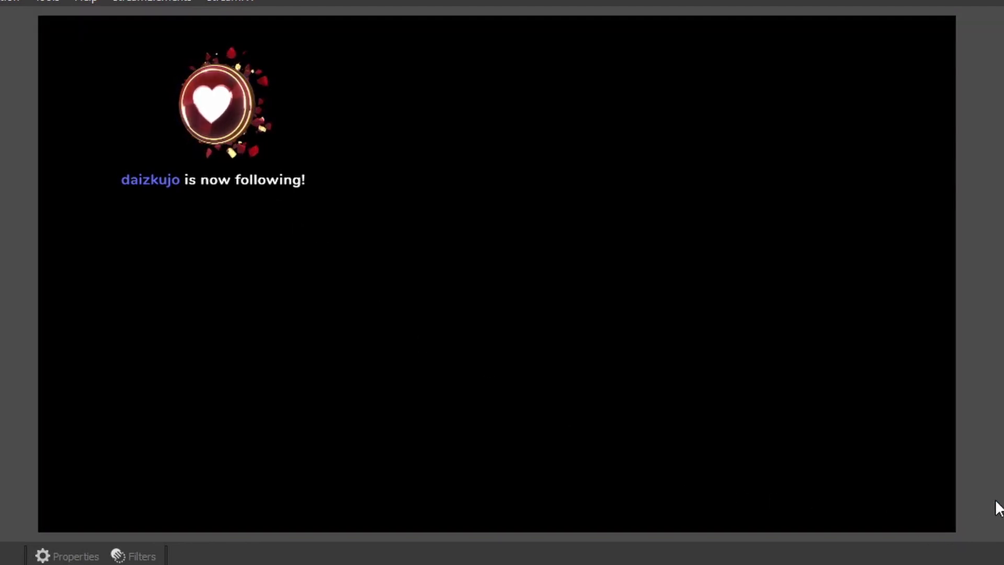
click(785, 462)
drag(955, 531, 382, 208)
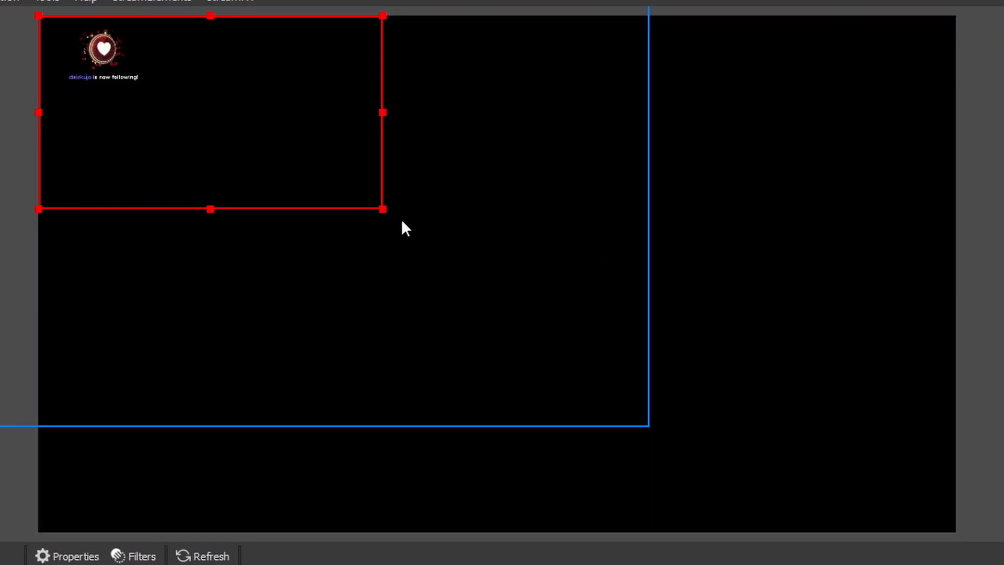
drag(384, 211, 571, 347)
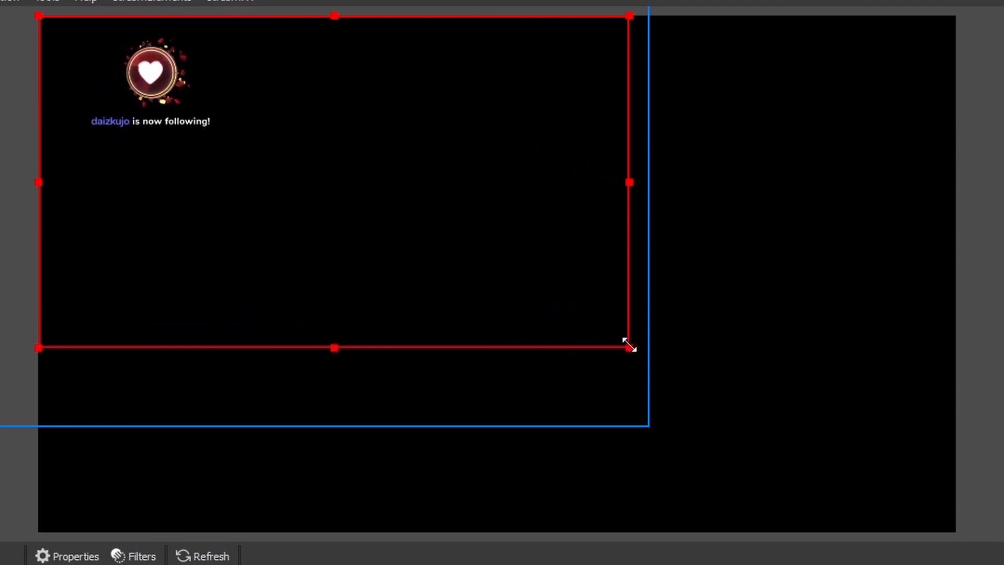
Step: Crop the YoutubeAlertBox source from its lower-right corner to about a quarter of the canvas width and move it to the canvas's upper middle
drag(629, 347, 277, 172)
drag(207, 123, 231, 155)
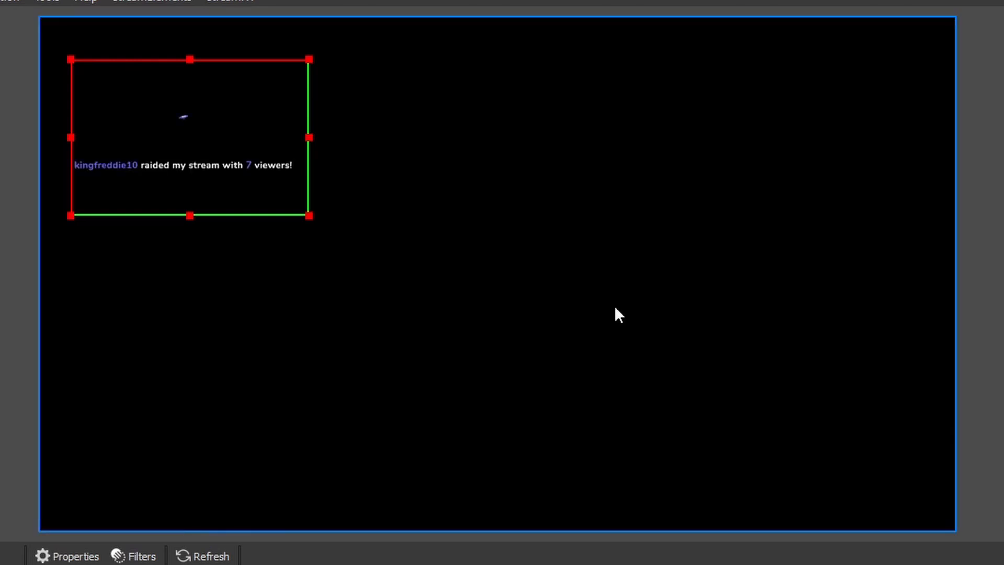
drag(203, 155, 522, 176)
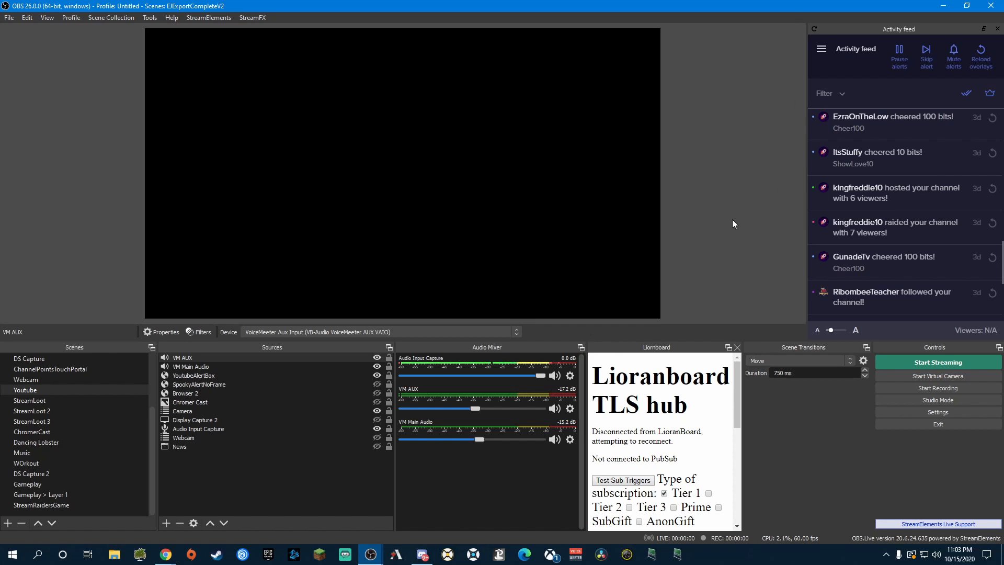
Step: Switch to the StreamElements window in Chrome and open the AlertBox overlay for editing
click(162, 560)
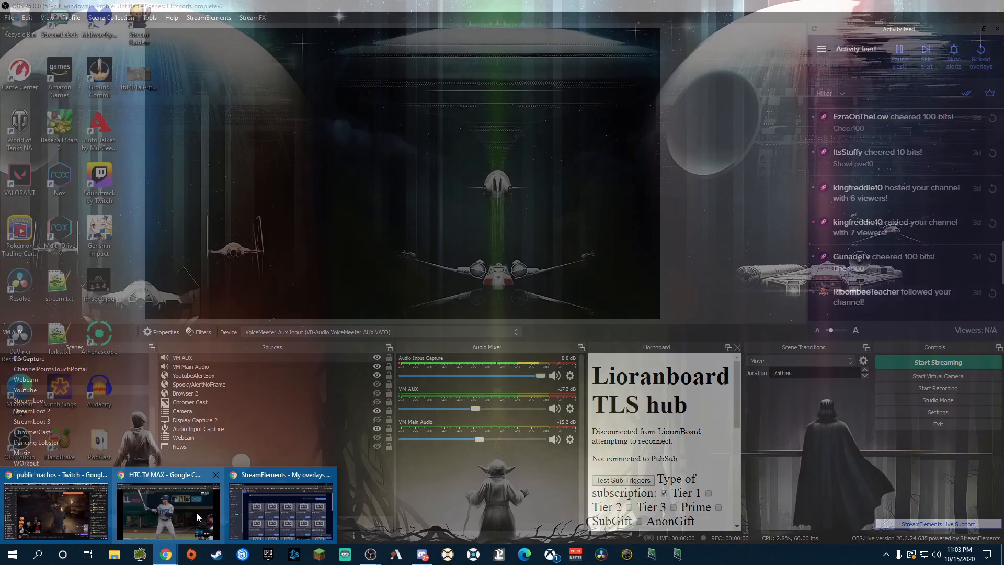
click(281, 510)
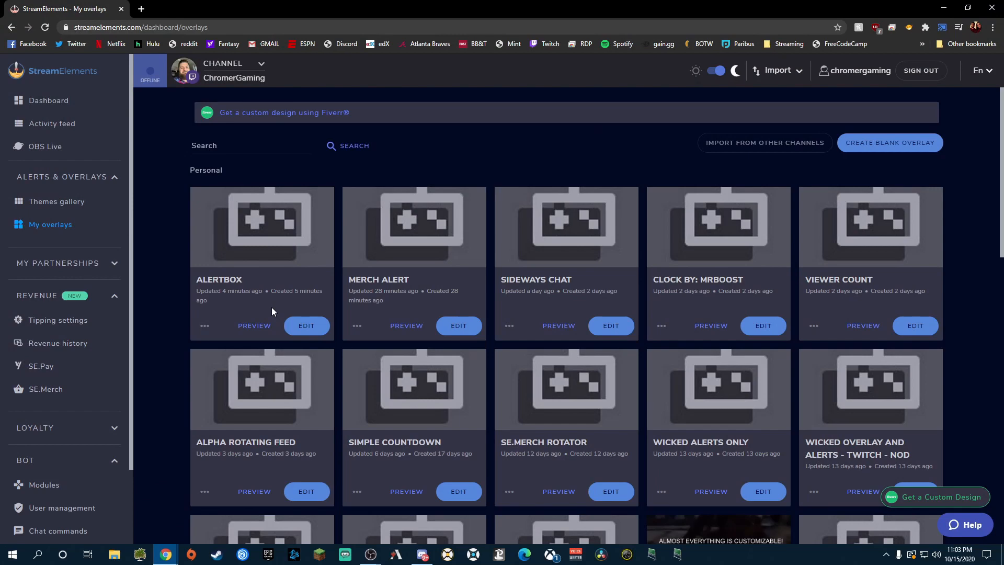
click(304, 327)
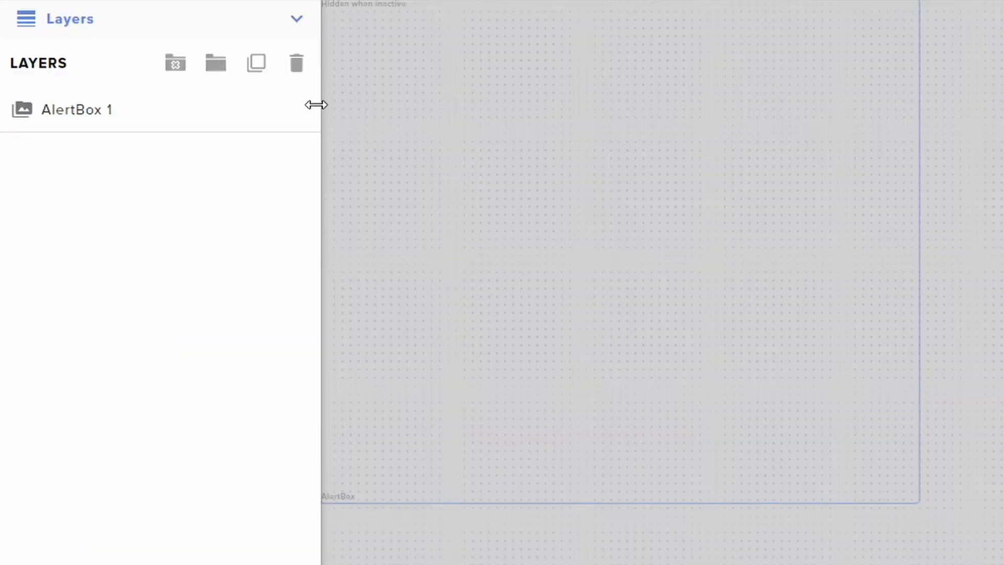
Step: Open the advanced settings of the follower alert in the AlertBox 1 layer and look over its options
click(127, 111)
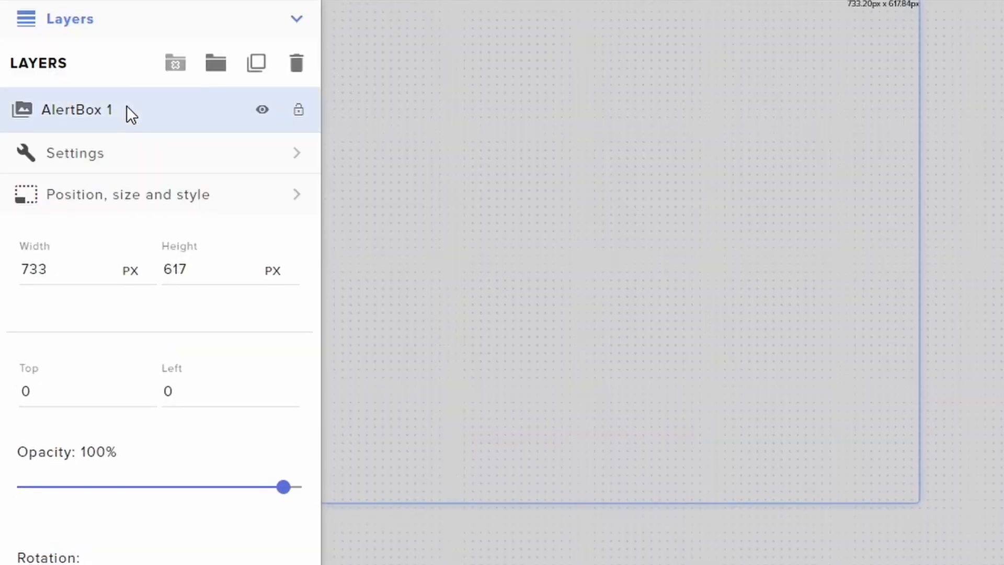
click(107, 159)
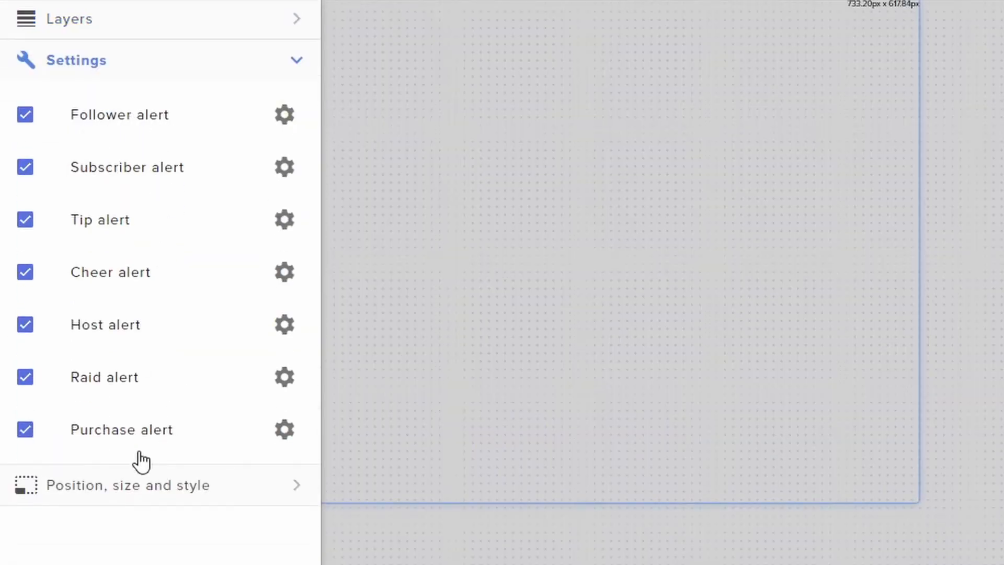
click(135, 125)
click(134, 126)
click(282, 116)
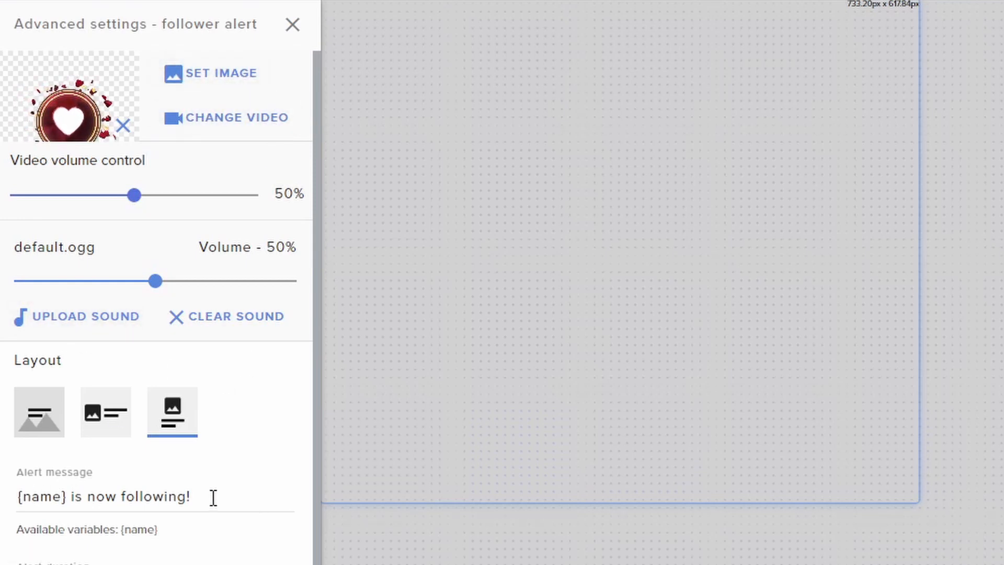
scroll(213, 497, down, 3)
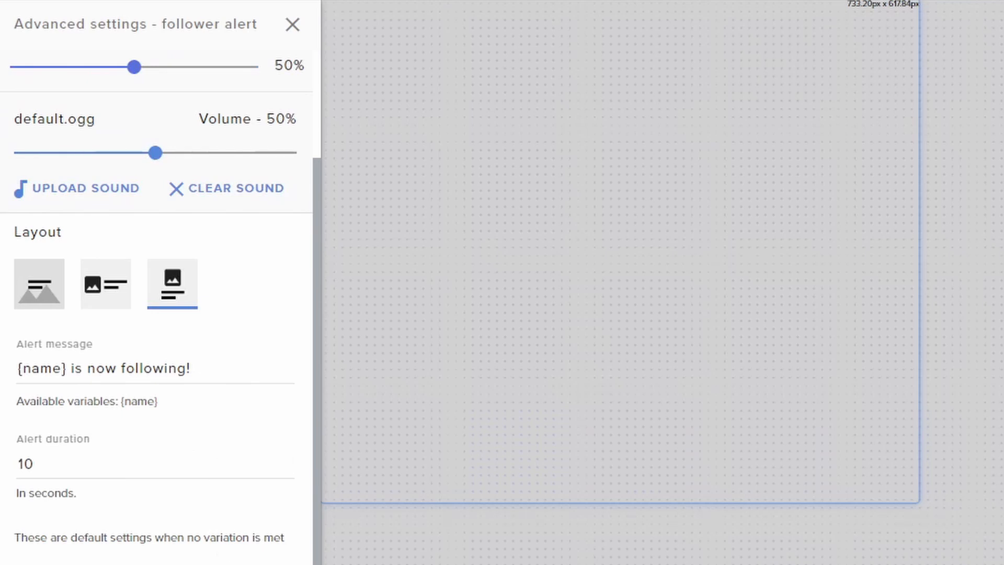
scroll(229, 544, up, 3)
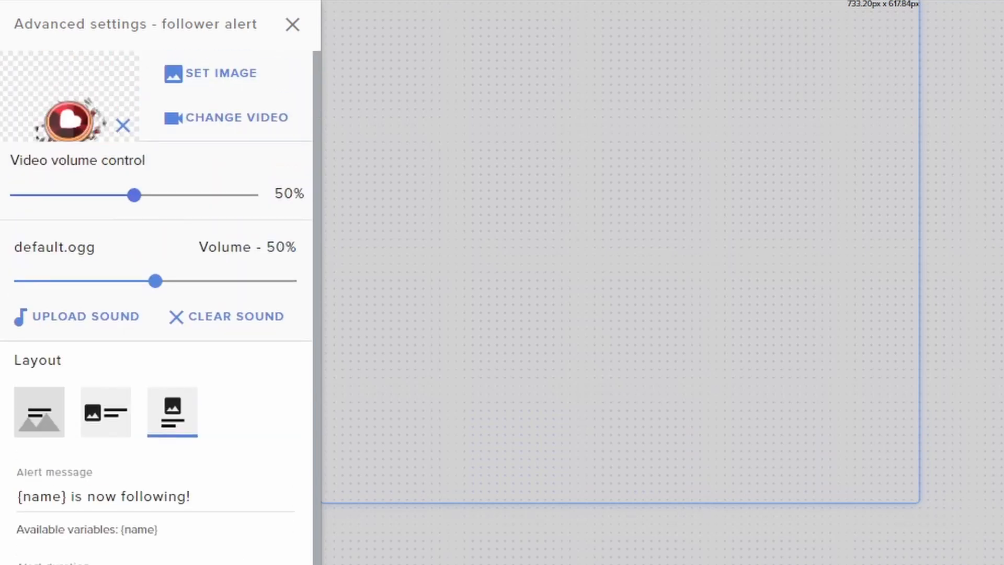
Step: Upload all the webm files from the Alert webms folder of Wicked_Alerts_Overlays to the media library, and close the library
click(210, 73)
mouse_move(502, 256)
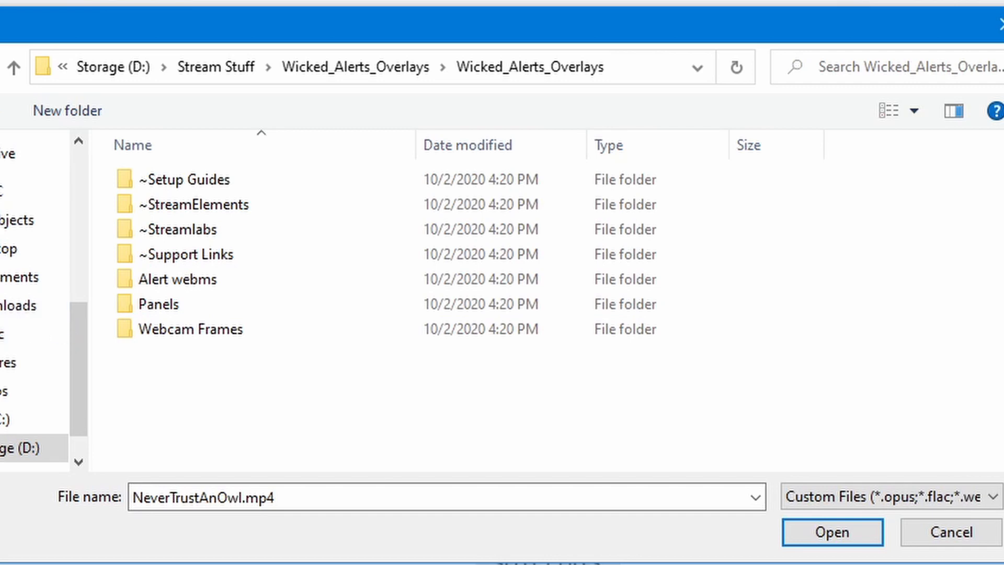
double_click(204, 283)
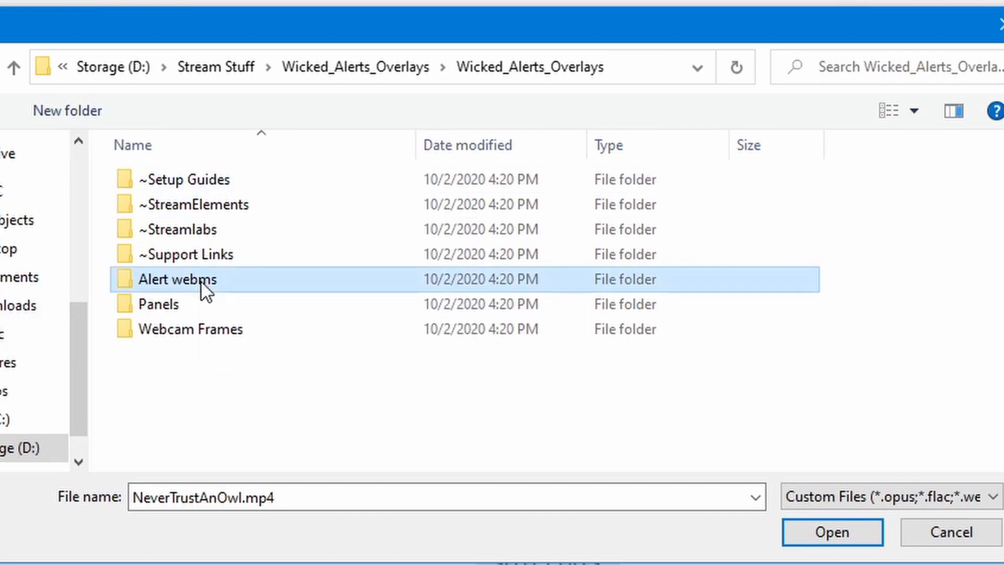
click(438, 410)
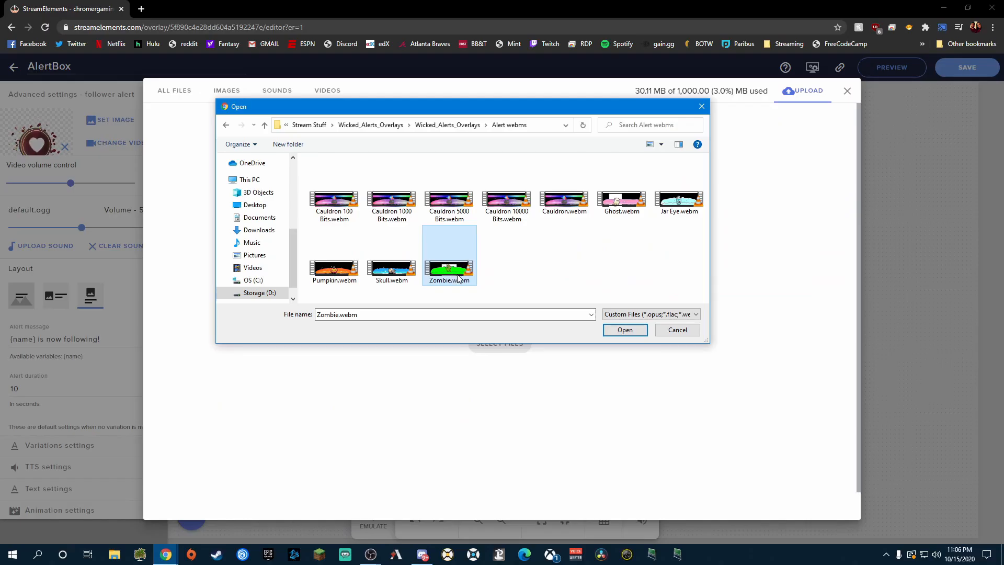
key(ctrl+a)
click(624, 329)
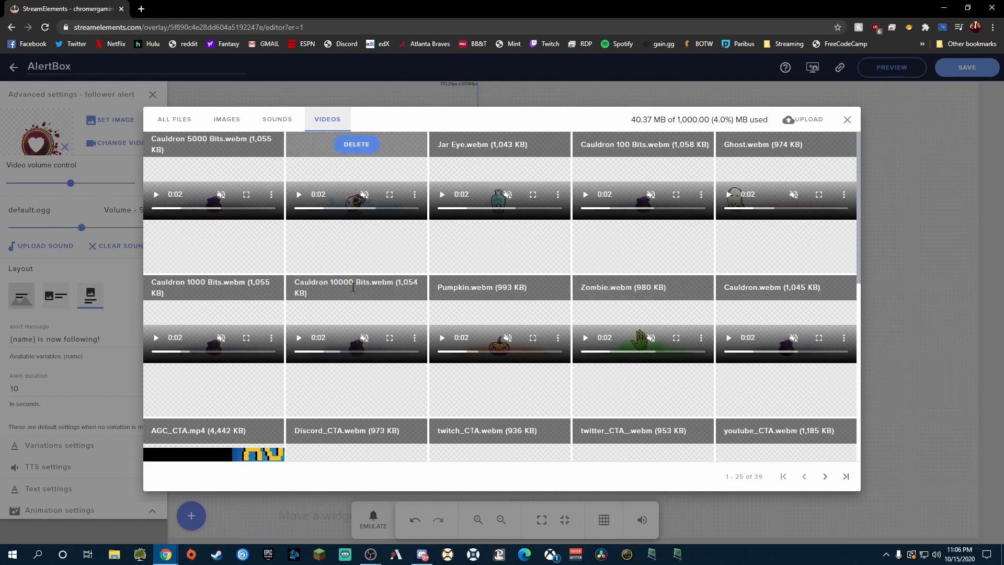
scroll(377, 302, down, 7)
scroll(376, 302, up, 7)
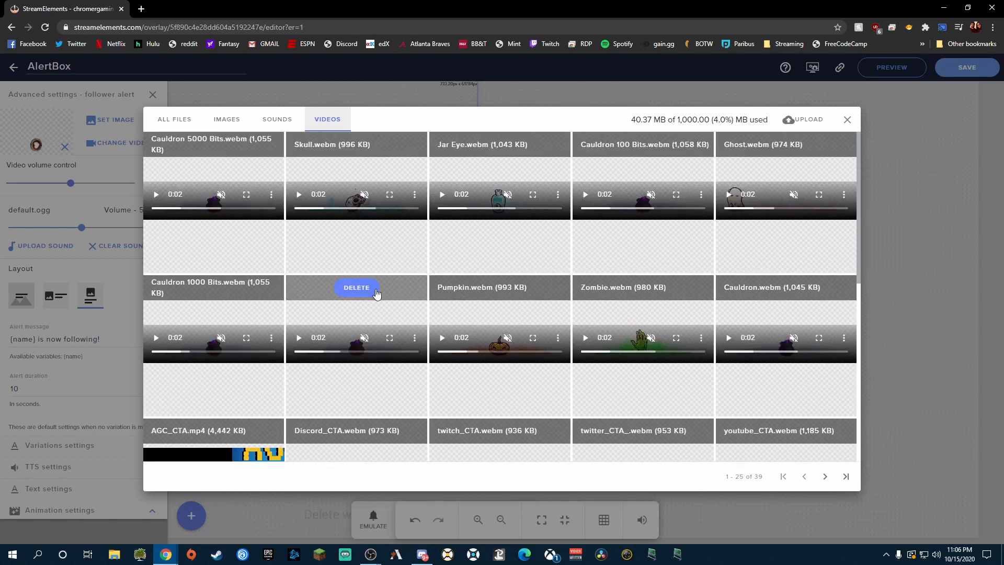
click(846, 120)
Step: Change the follower alert's video to Ghost.webm and emulate a follower event to preview it
click(124, 142)
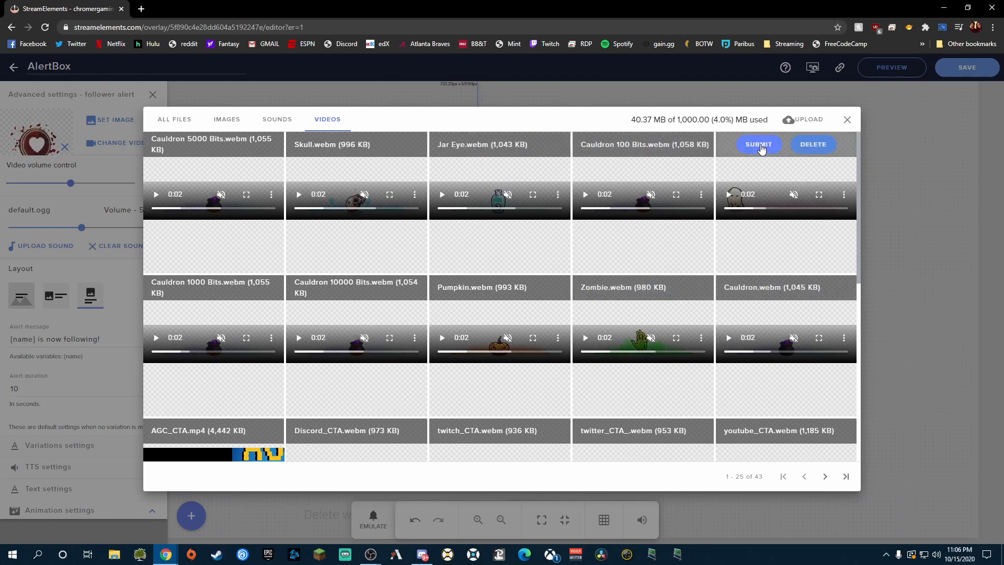
click(760, 145)
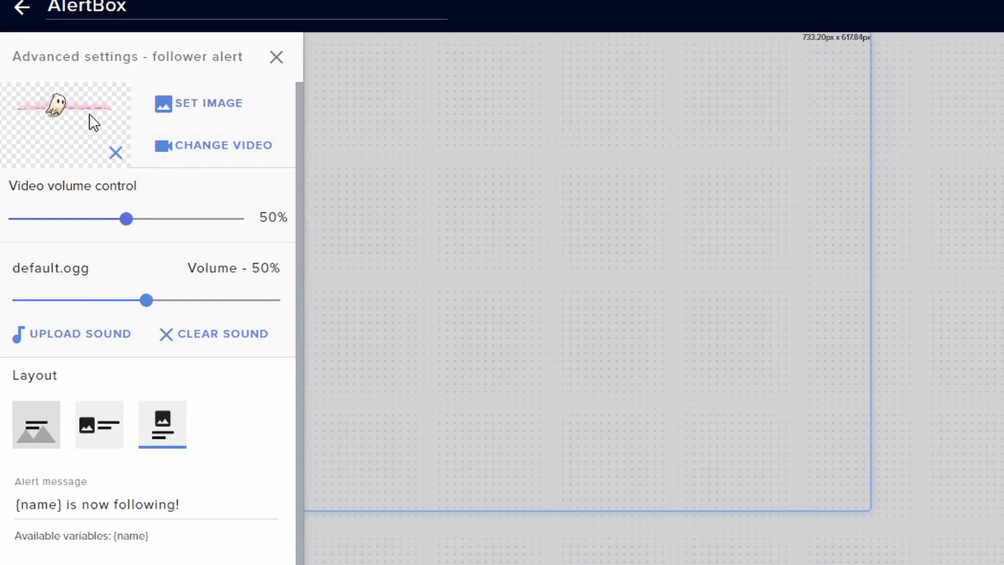
click(732, 563)
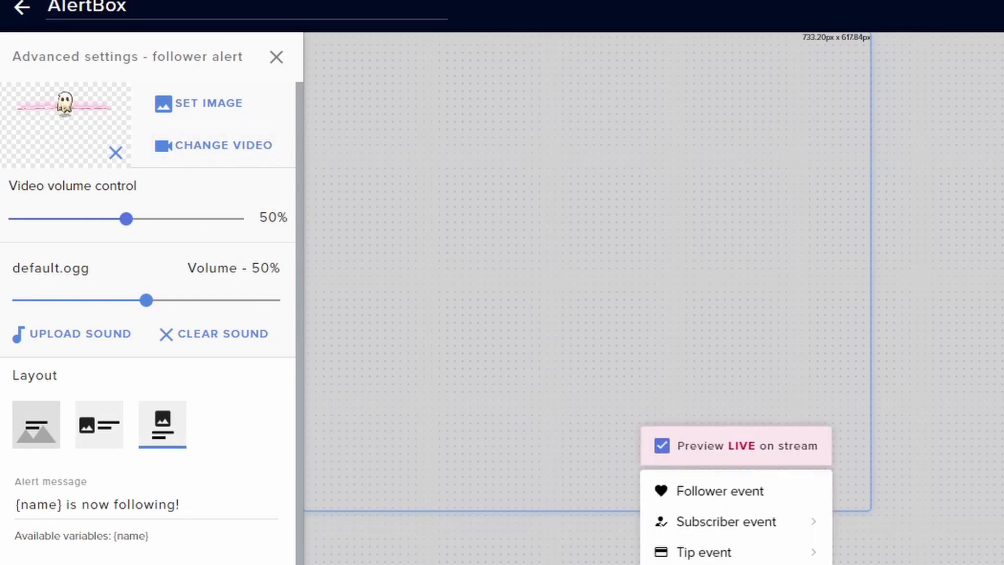
click(722, 502)
mouse_move(742, 520)
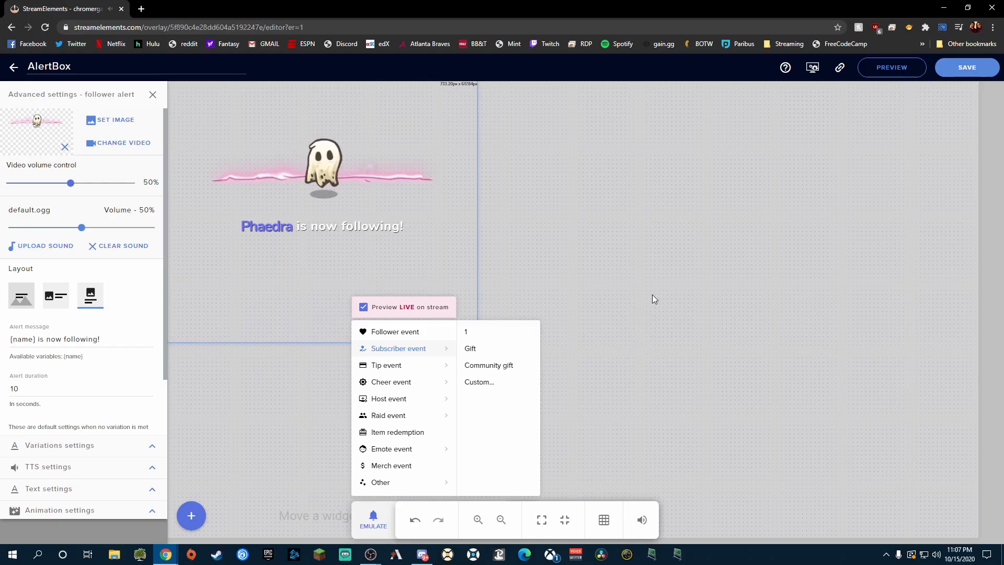
Step: Save the AlertBox overlay, check the alert in OBS, and leave the overlay editor
click(942, 7)
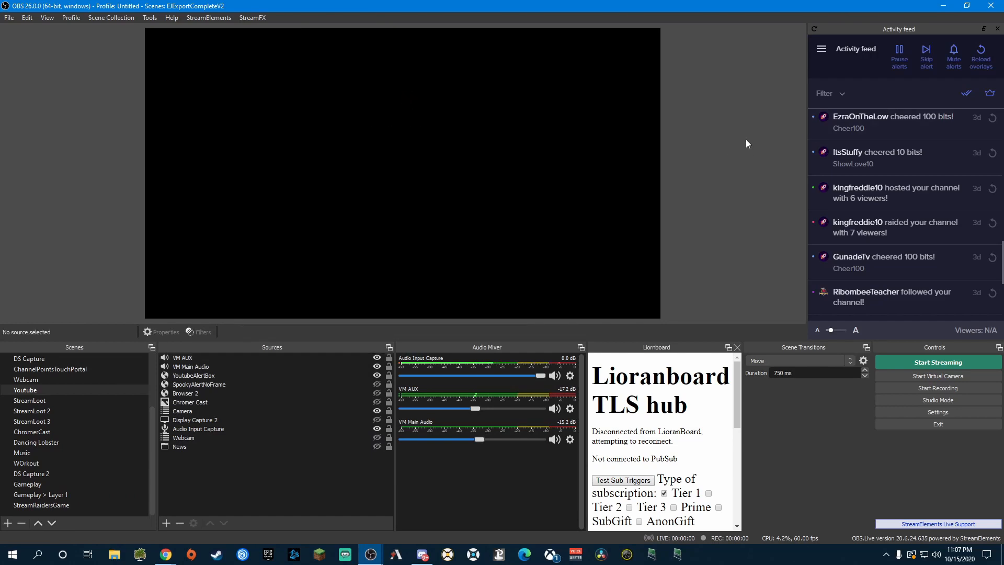
mouse_move(166, 554)
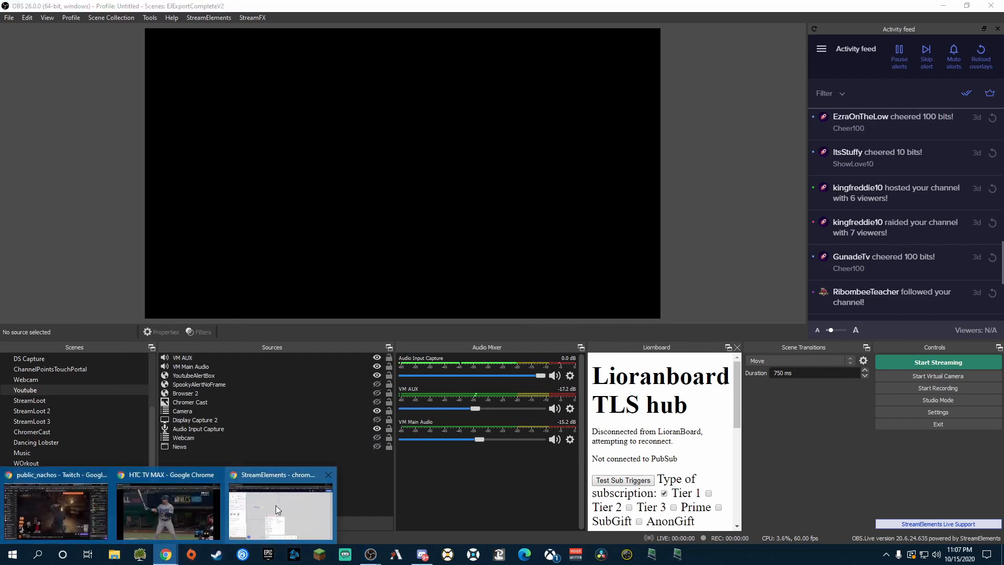
click(294, 512)
click(972, 73)
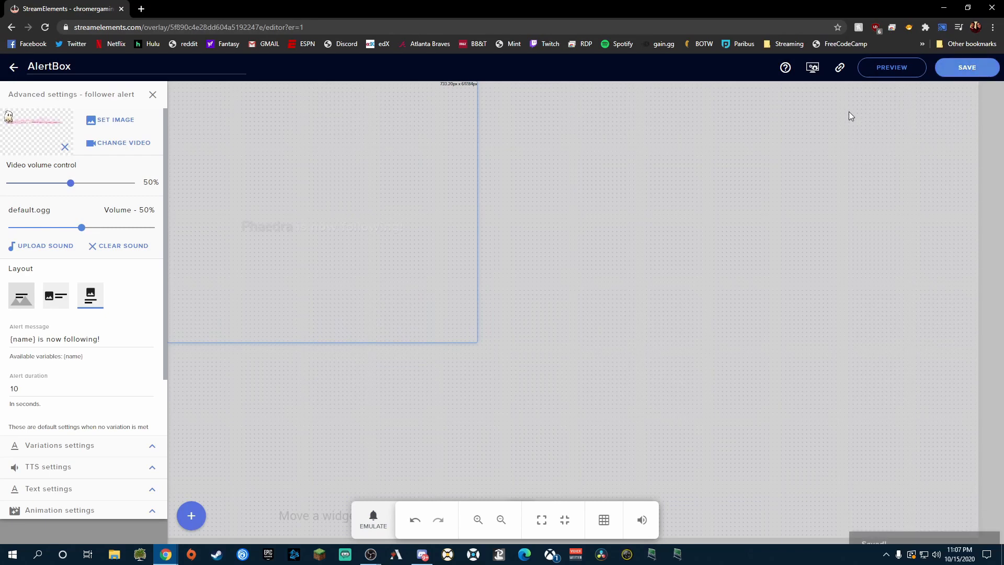
key(alt+Tab)
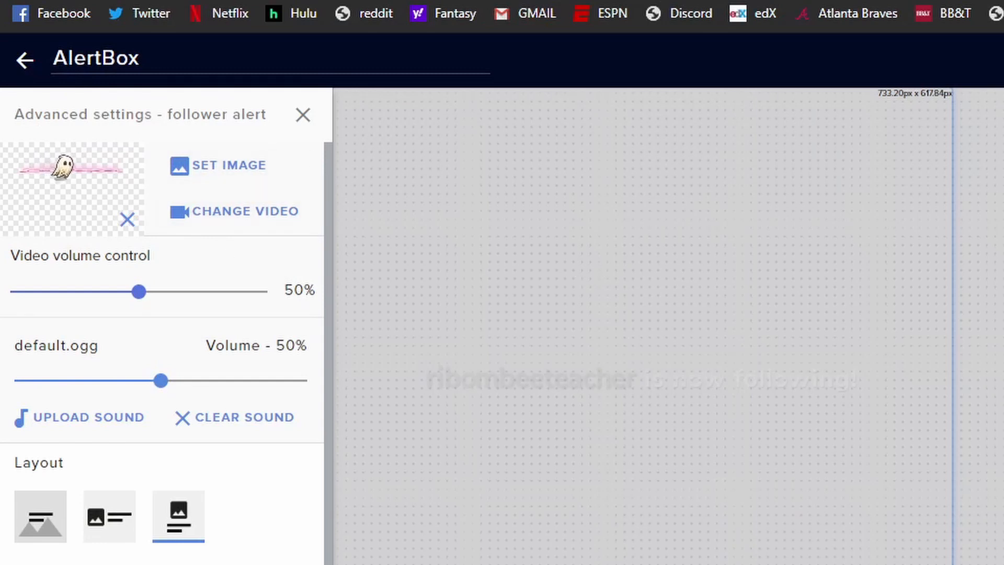
click(25, 60)
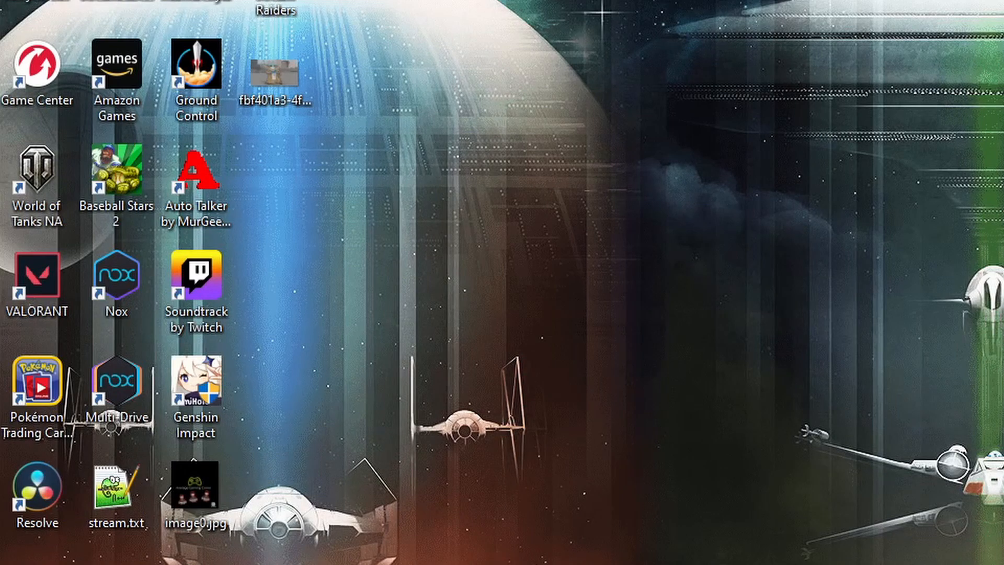
Step: Switch to File Explorer and open the inner Wicked_Alerts_Overlays folder inside Stream Stuff
key(super+e)
double_click(899, 294)
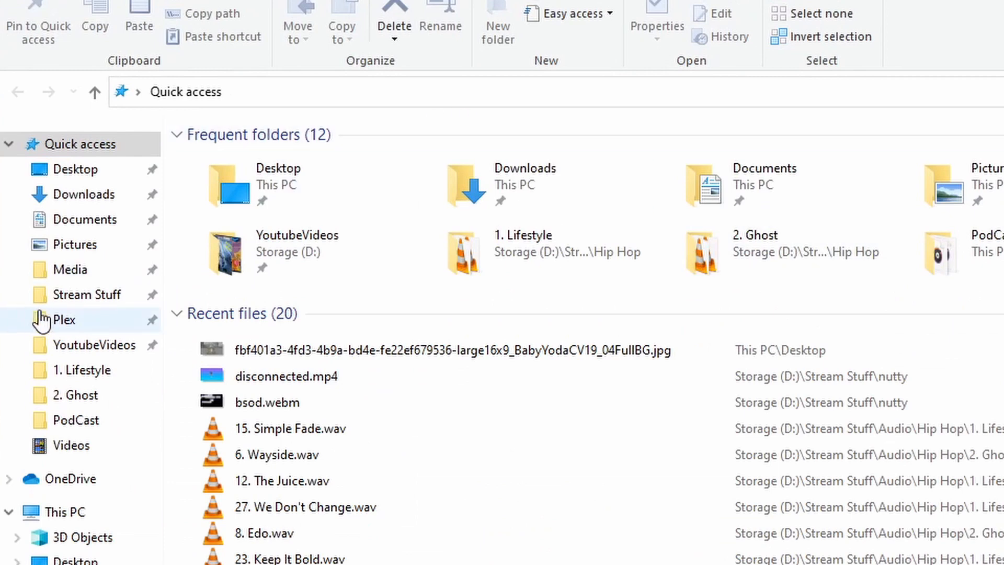
click(96, 292)
scroll(392, 318, down, 10)
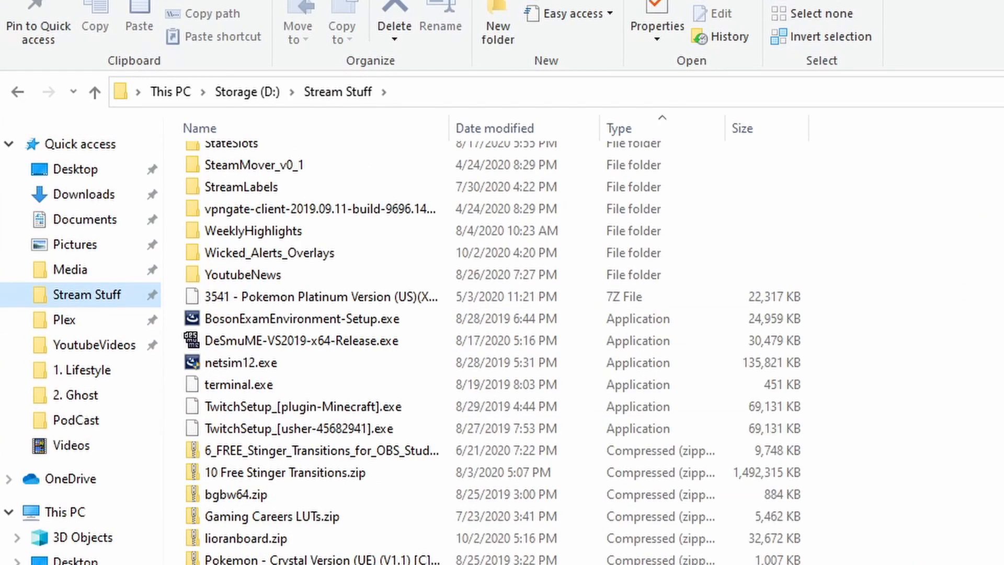
double_click(289, 253)
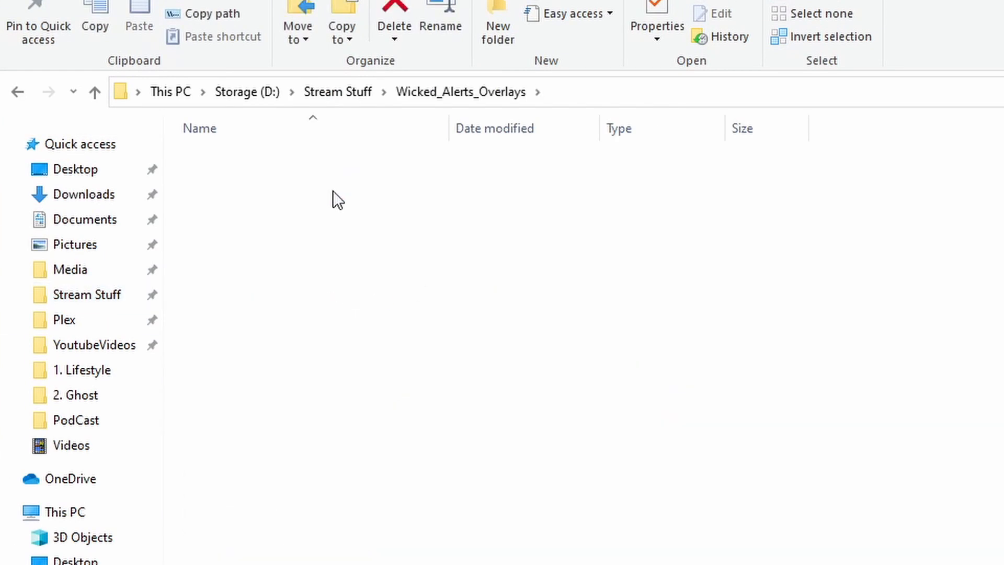
double_click(333, 190)
Step: Open the Twitch Alerts - Wicked quick setup shortcut from the ~StreamElements folder
click(299, 181)
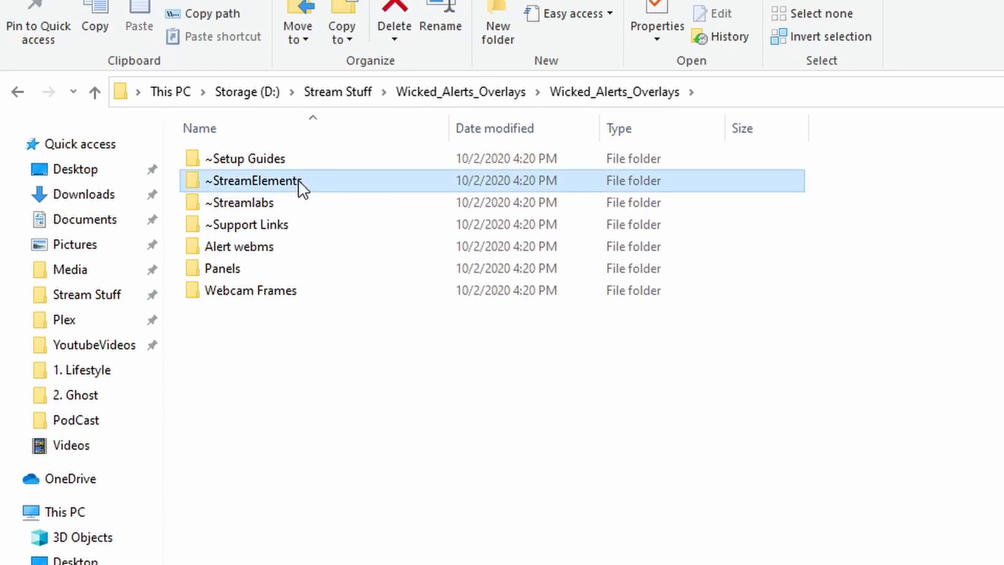
click(298, 180)
click(398, 177)
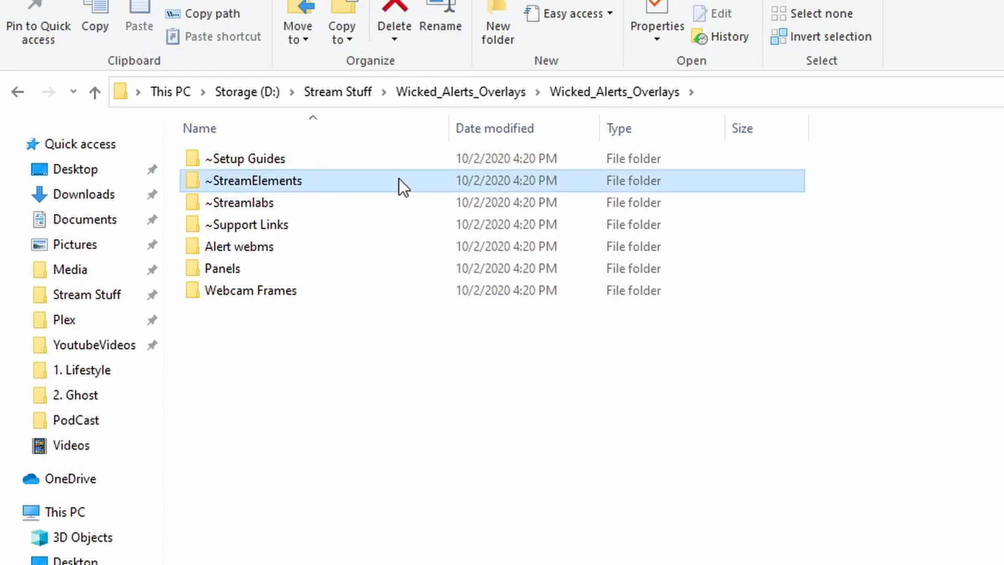
double_click(346, 183)
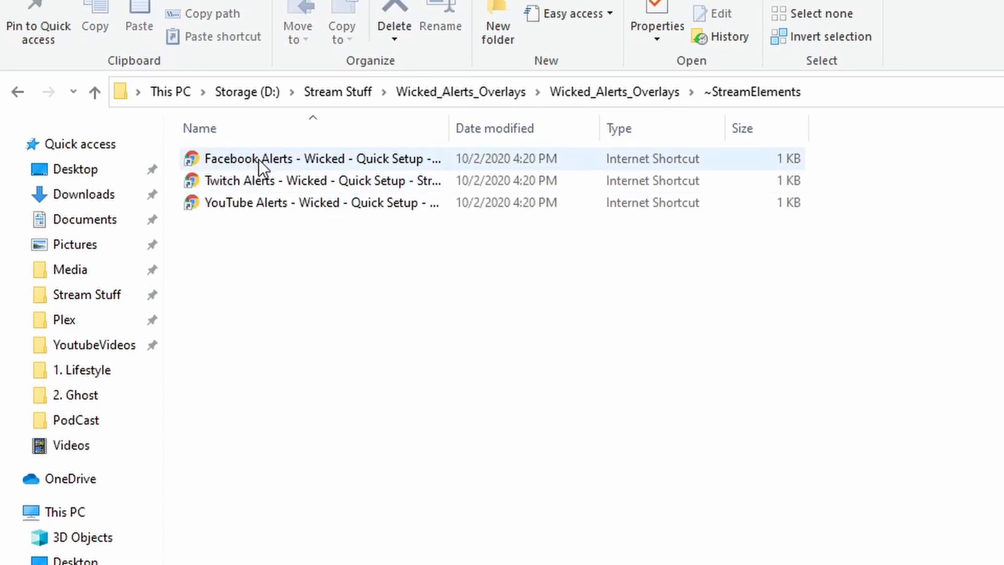
double_click(248, 184)
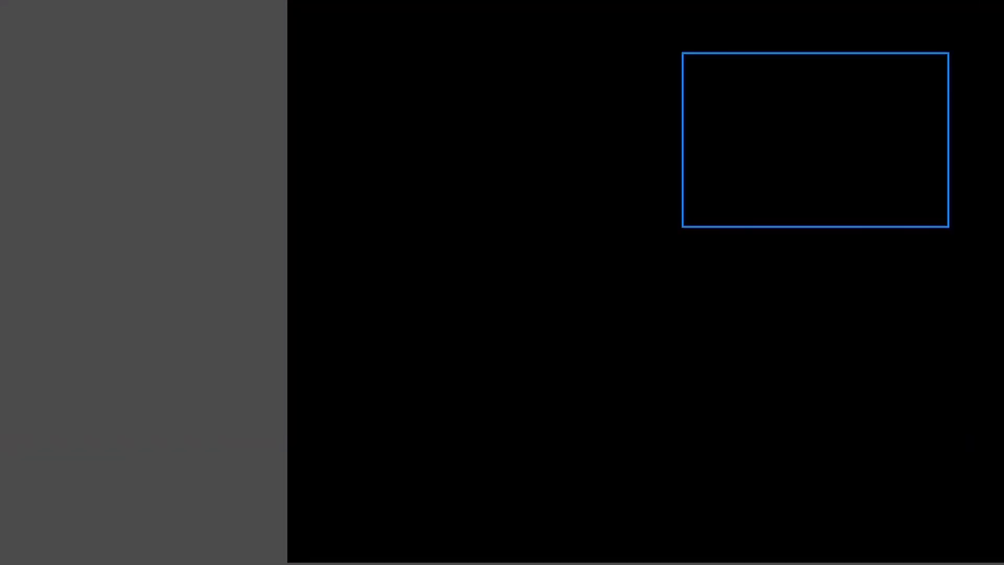
Step: In OBS, replace the YoutubeAlertBox browser source's URL with the copied overlay link and select the source on the canvas
click(630, 335)
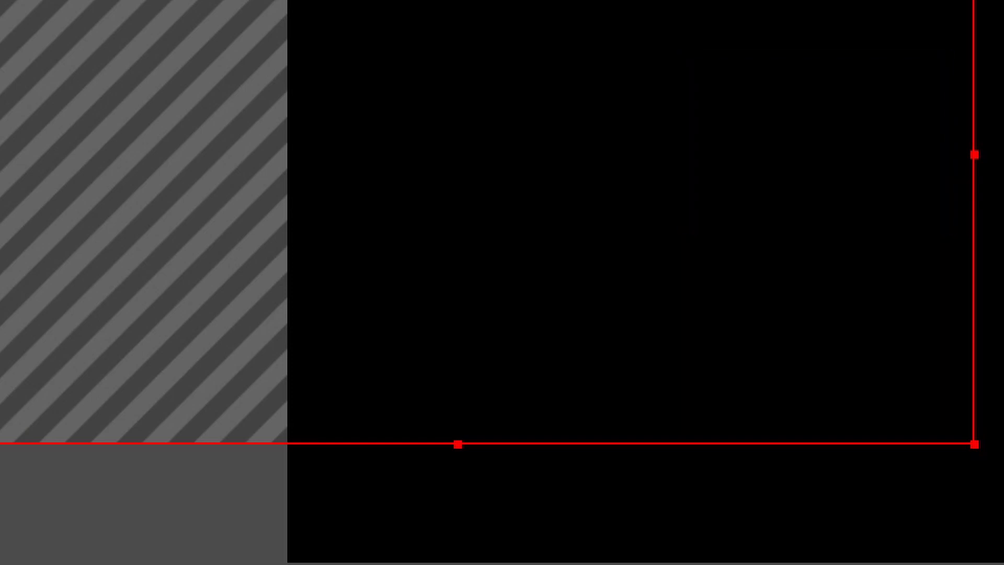
double_click(816, 139)
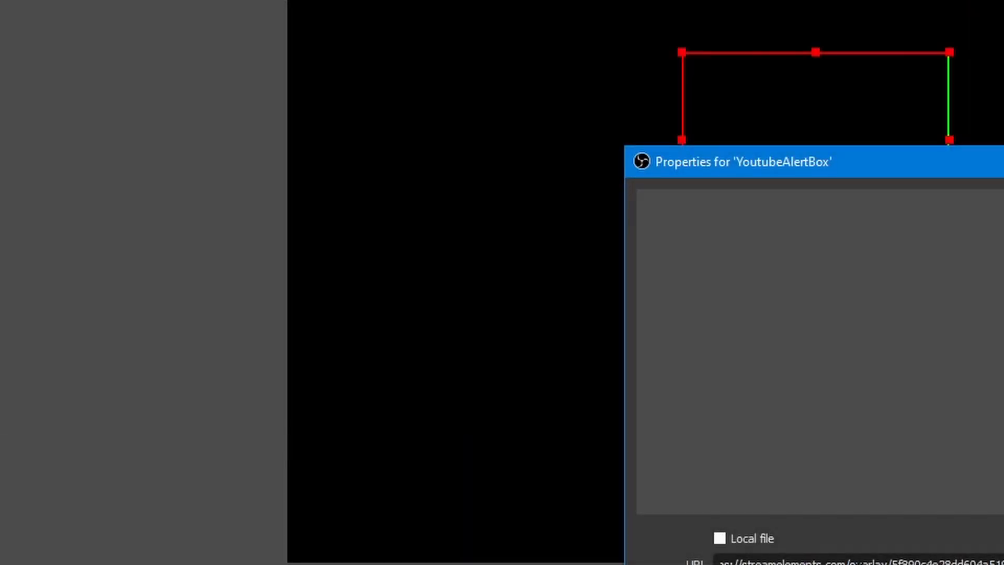
triple_click(860, 560)
key(ctrl+v)
key(Return)
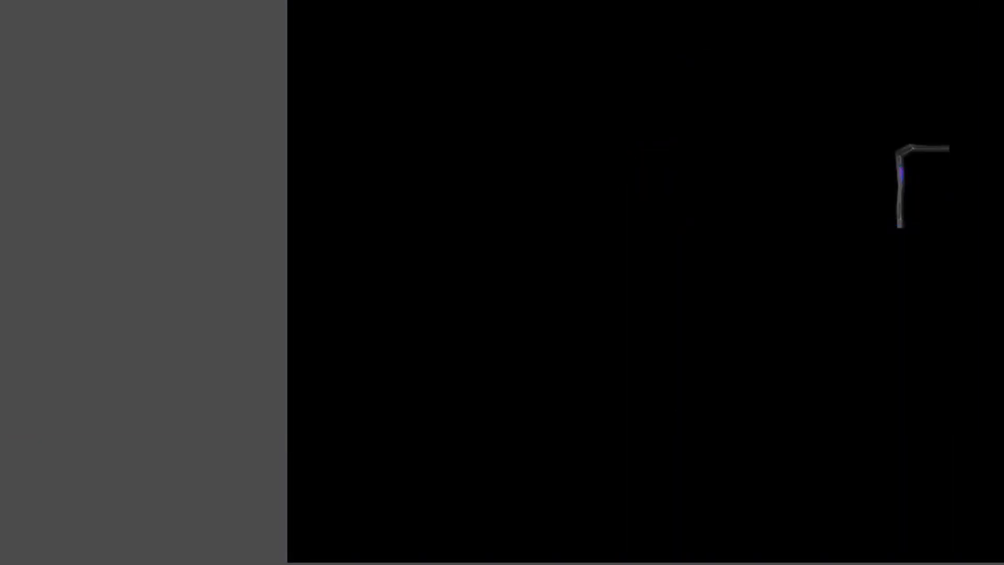
click(938, 219)
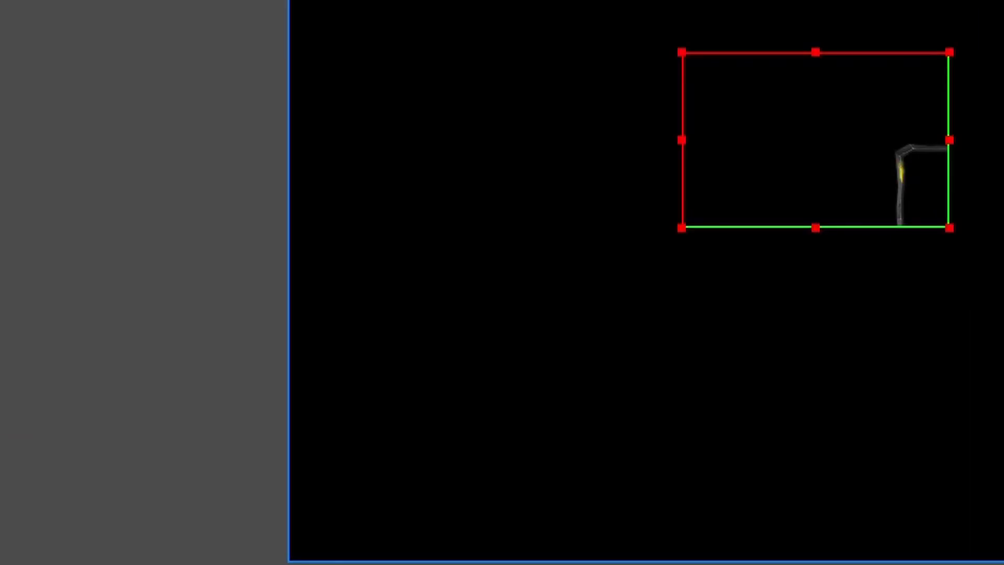
Step: Scale the alert source on the OBS canvas, and hide the Webcam Frame layer in the StreamElements overlay editor
drag(948, 226, 843, 203)
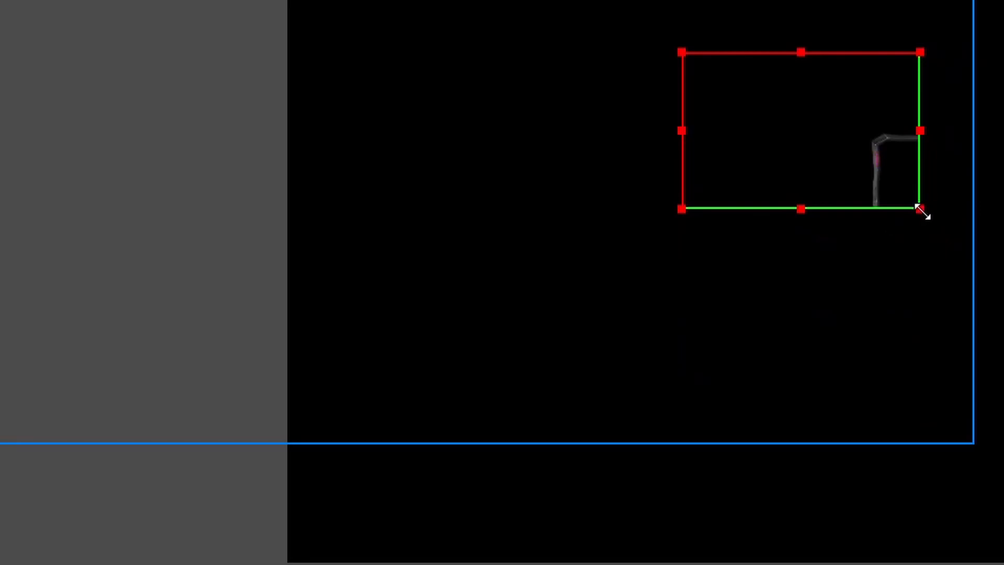
drag(918, 210, 1003, 384)
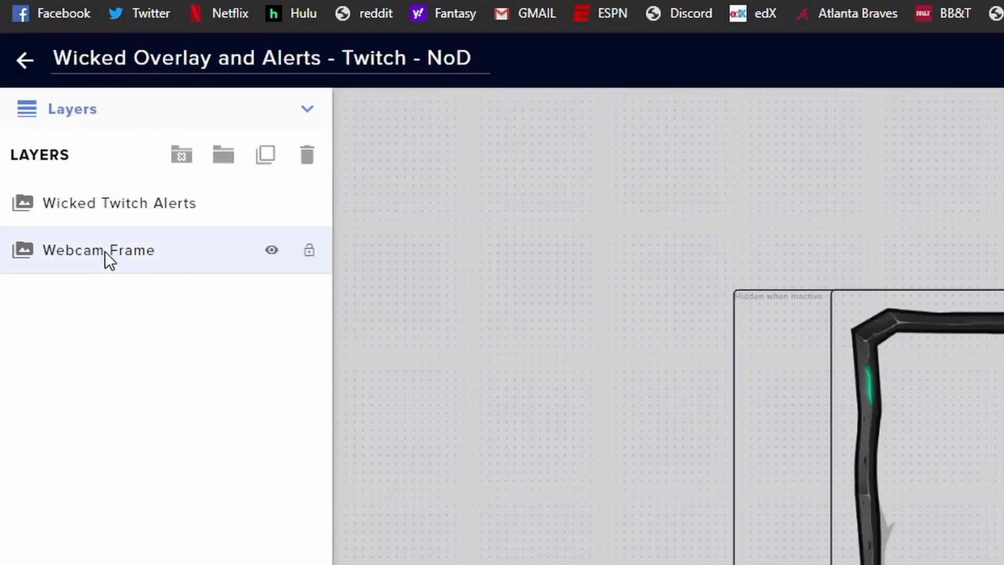
click(272, 251)
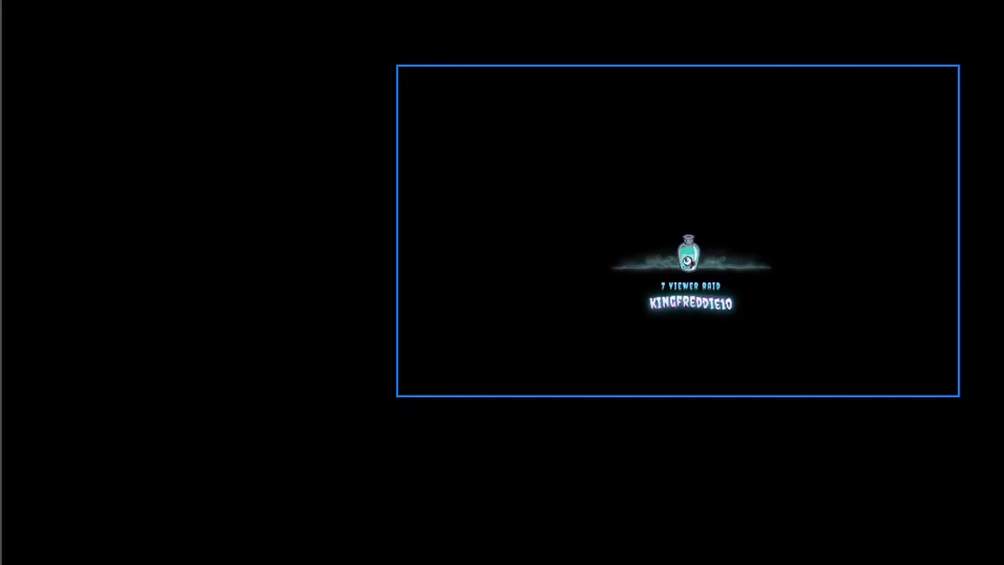
Step: Reposition the alert source on the OBS canvas and check the YoutubeAlertBox source's properties
drag(744, 356, 736, 324)
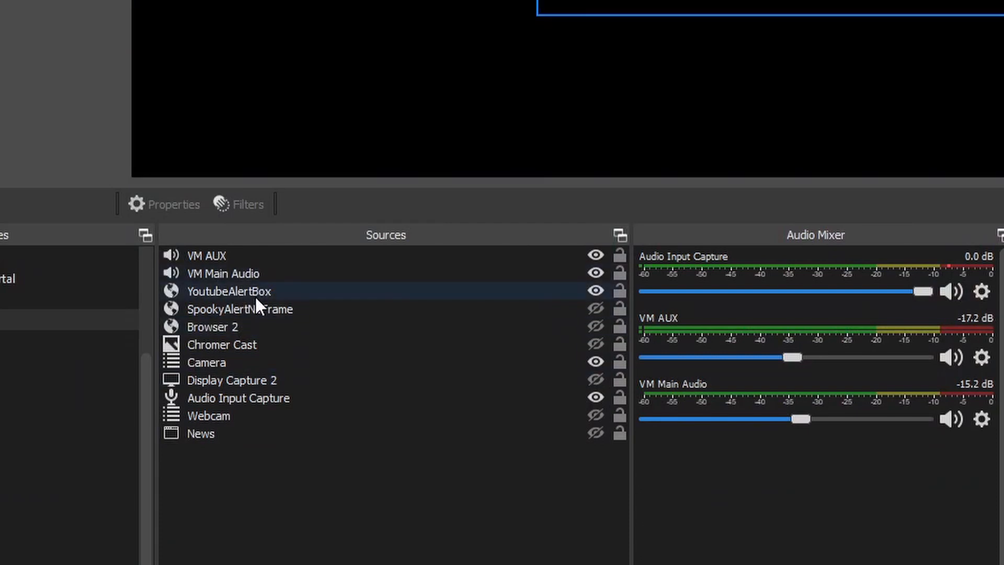
click(256, 295)
double_click(256, 294)
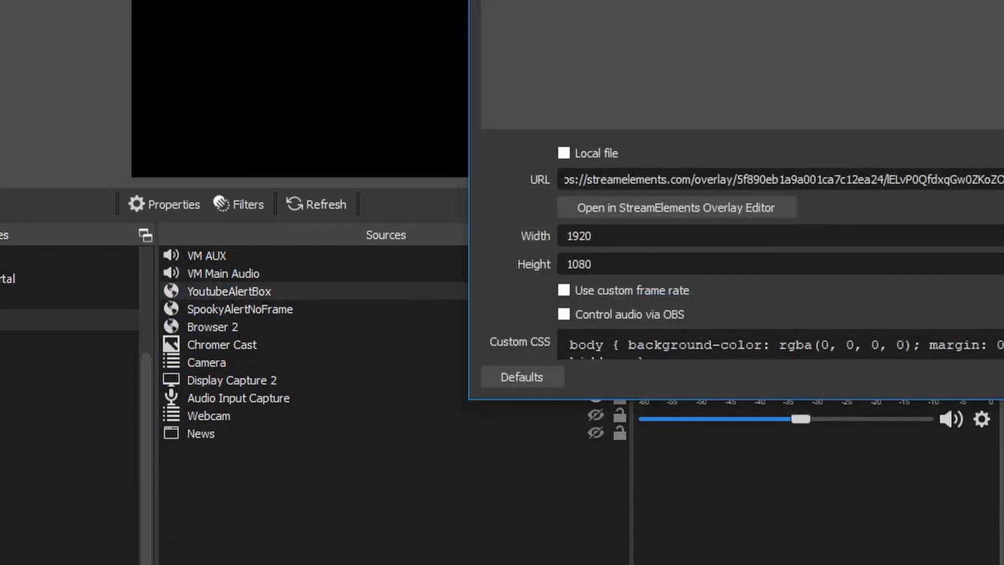
key(Escape)
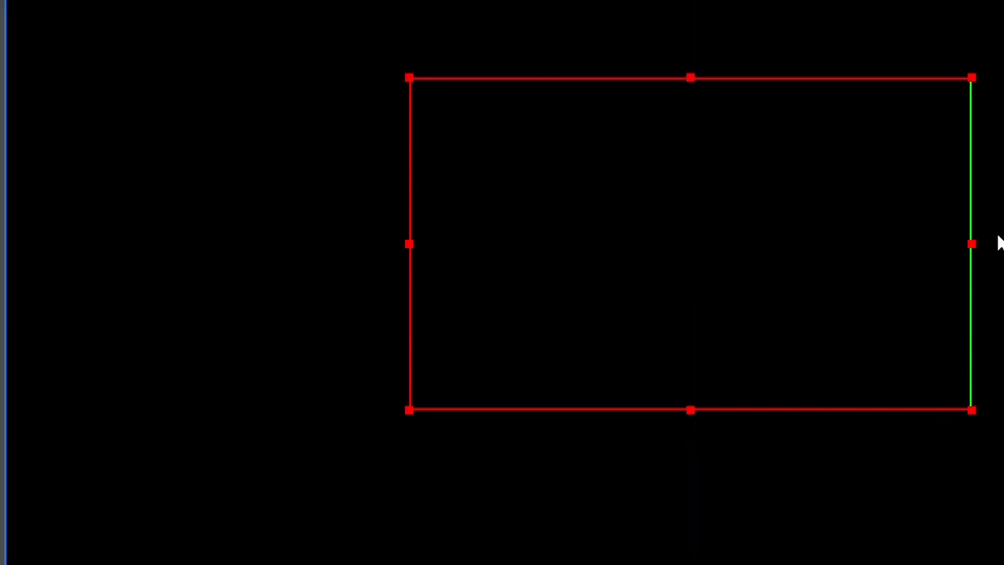
drag(763, 118, 583, 119)
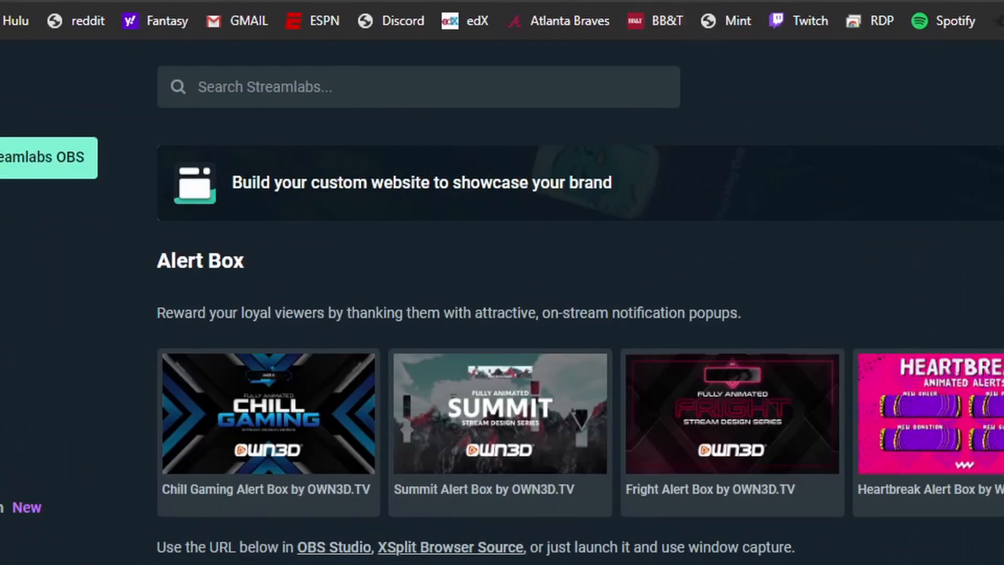
Step: Examine the Streamlabs Alert Box page's widget URL, test alert options and general settings
scroll(502, 324, down, 6)
scroll(502, 339, down, 4)
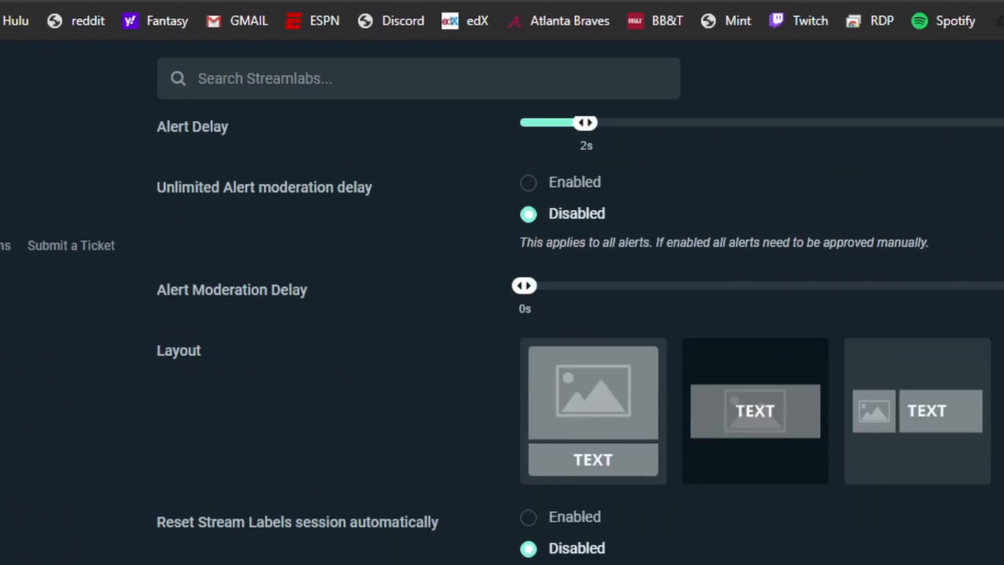
scroll(502, 325, up, 8)
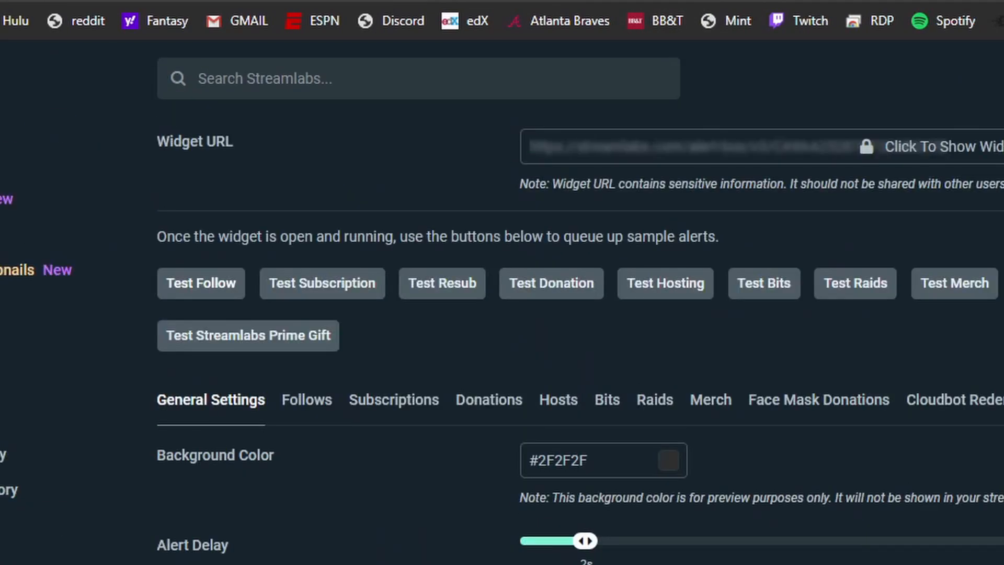
scroll(468, 471, down, 2)
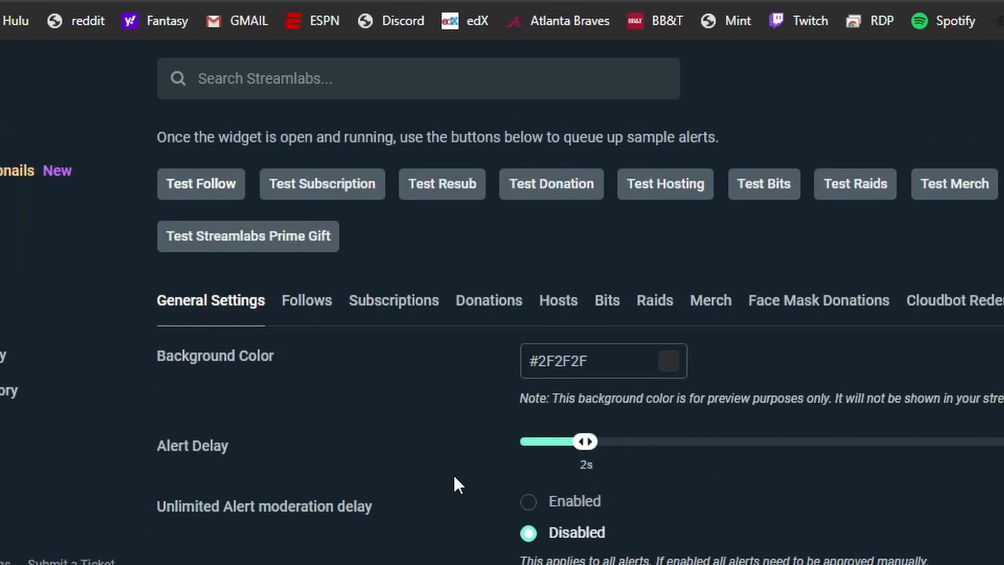
scroll(484, 492, down, 4)
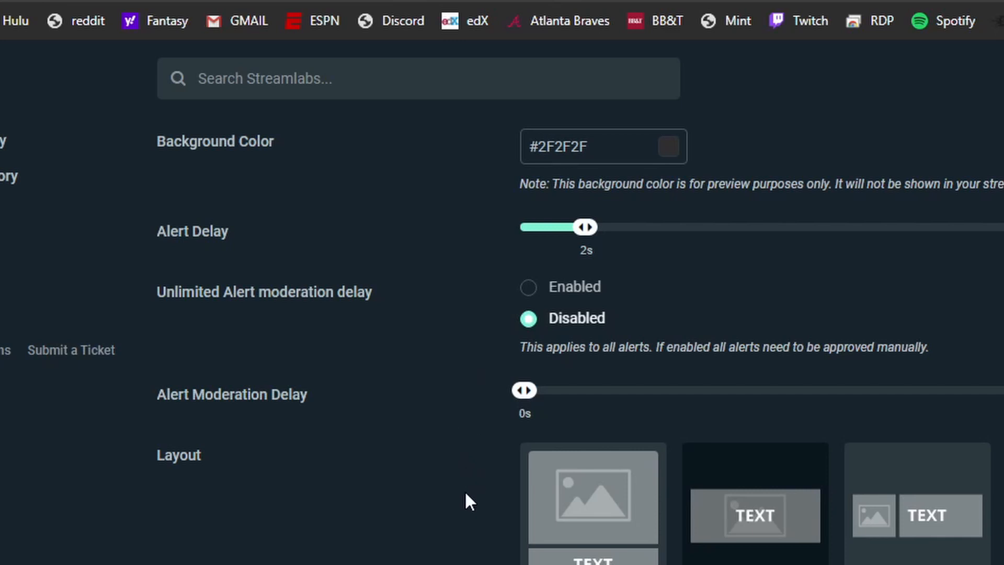
scroll(465, 497, down, 2)
scroll(465, 501, up, 10)
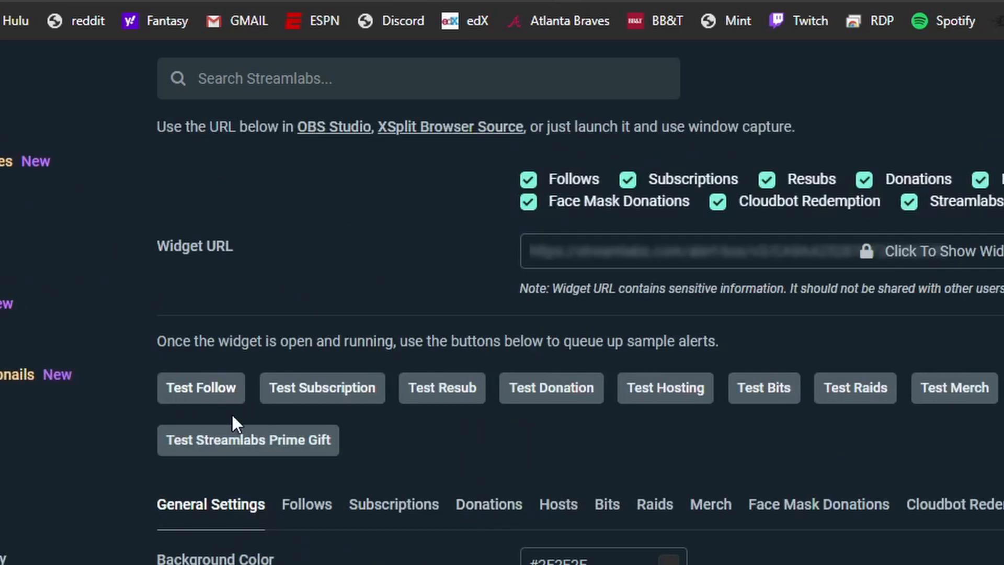
Step: Examine the Follows alert settings in Streamlabs, including layout, message template, image, sound and duration
click(306, 505)
scroll(366, 516, down, 6)
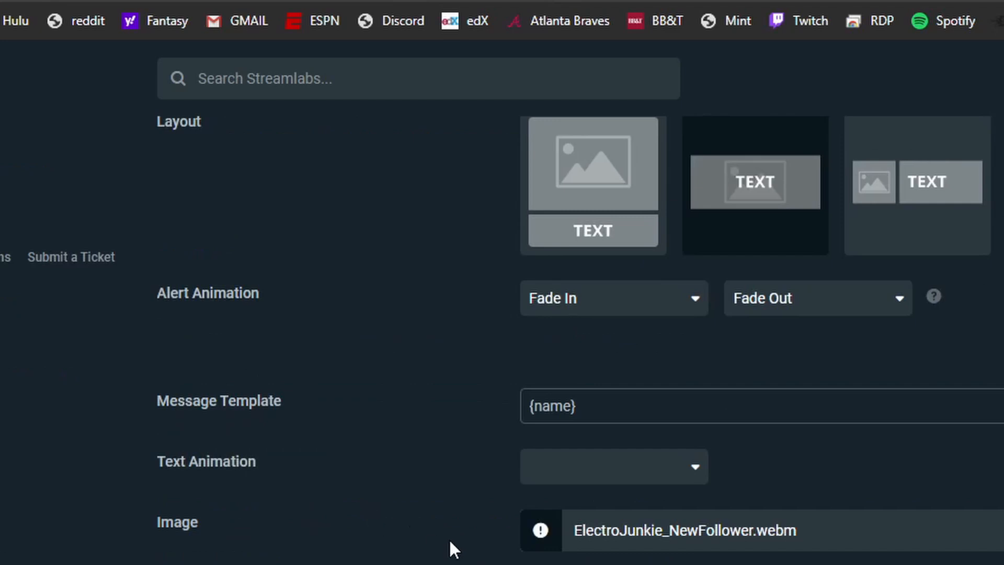
scroll(448, 538, up, 5)
scroll(448, 538, down, 3)
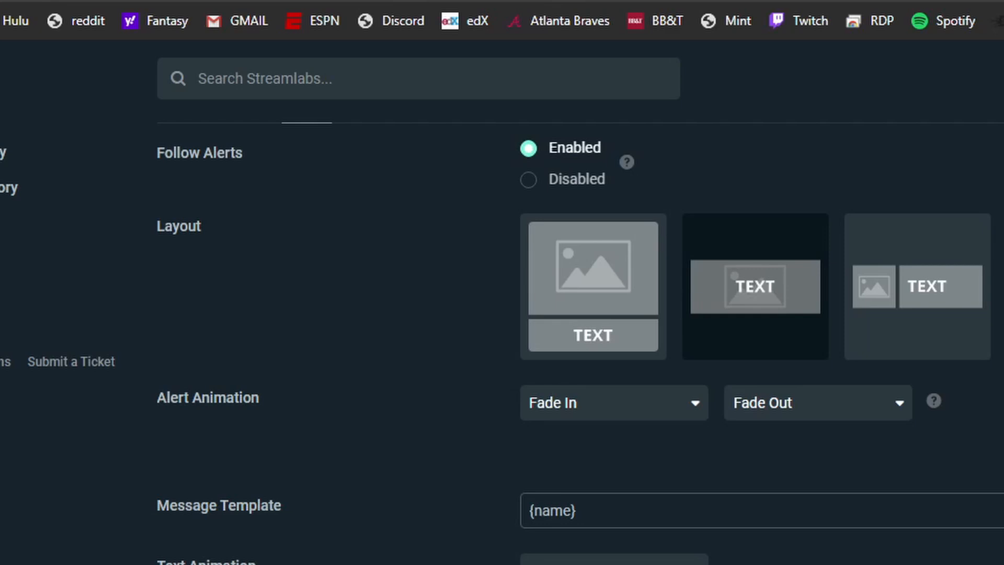
scroll(502, 313, down, 4)
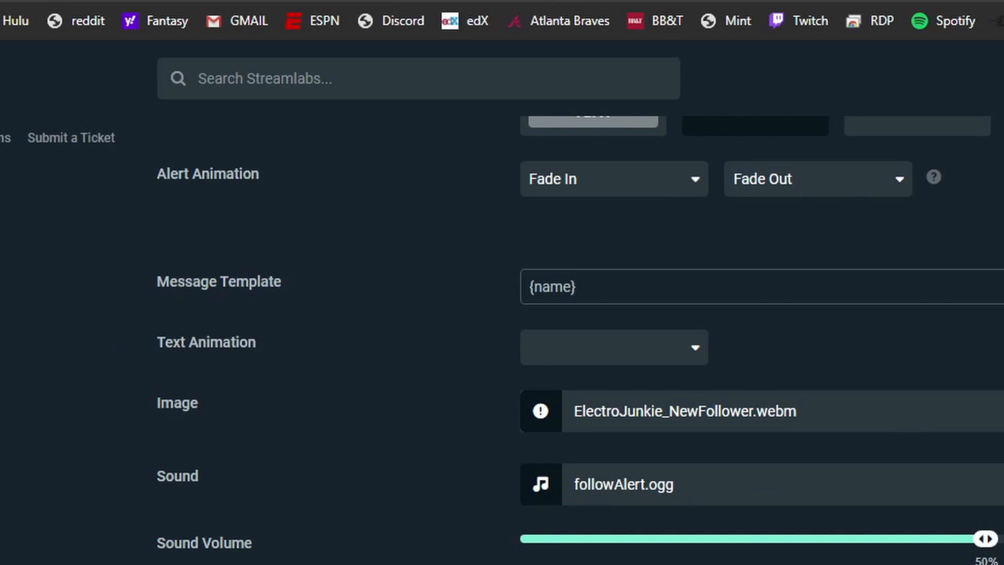
scroll(501, 313, down, 3)
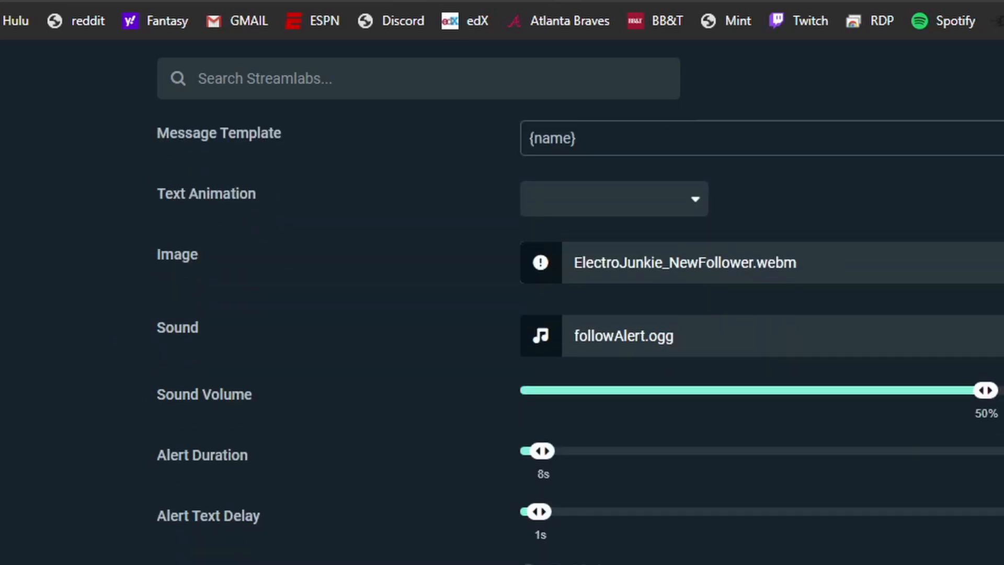
scroll(484, 386, up, 8)
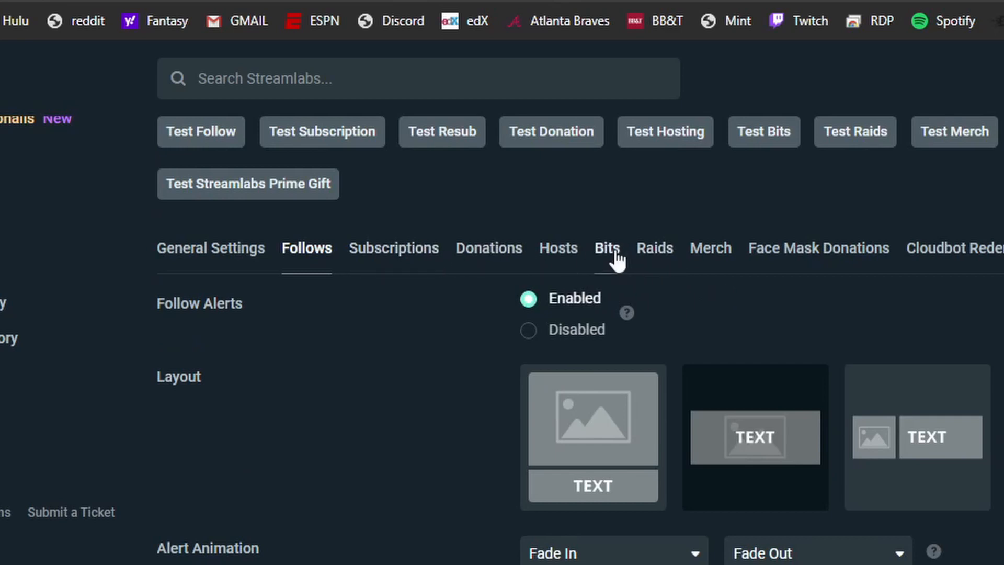
Step: Examine the Subscriptions alert settings in Streamlabs, including image, sound and the alert variations for gifted subs and resubs
click(403, 255)
scroll(502, 314, down, 8)
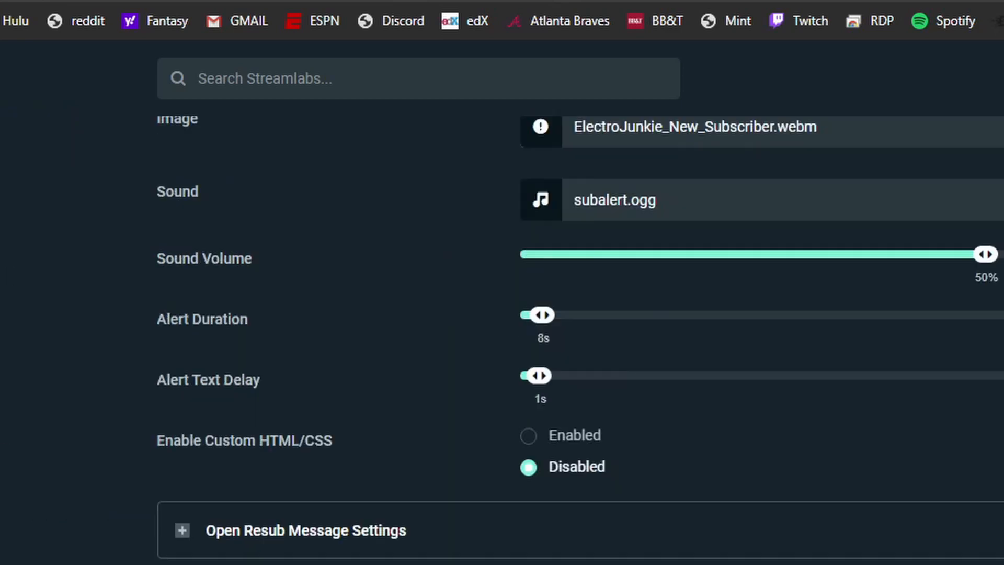
scroll(502, 314, down, 3)
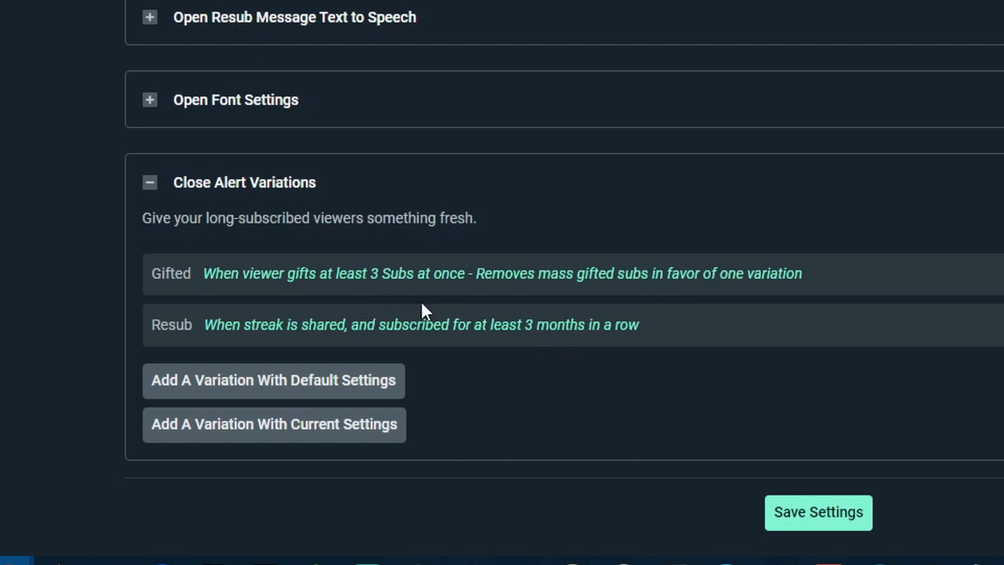
scroll(375, 291, up, 15)
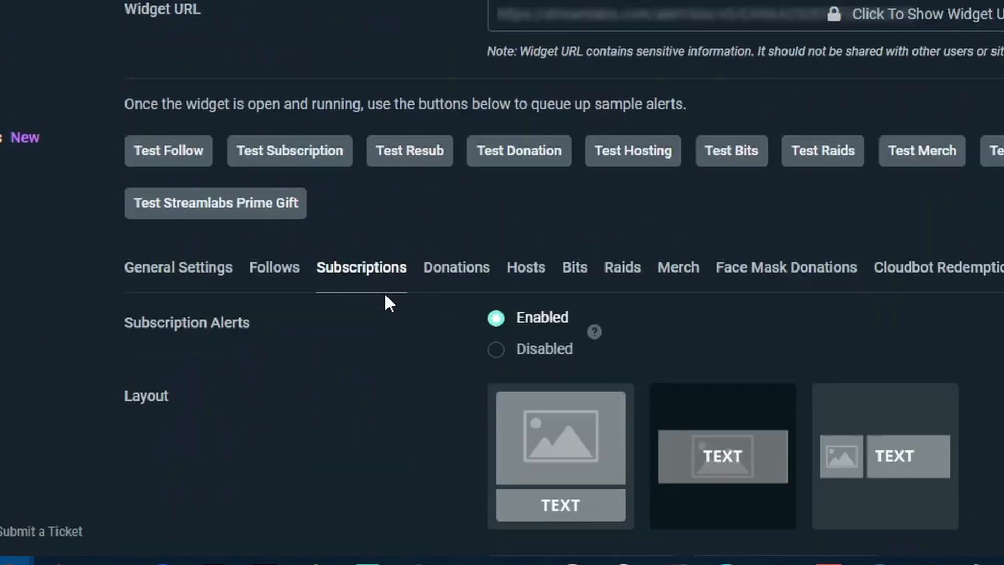
scroll(385, 295, down, 16)
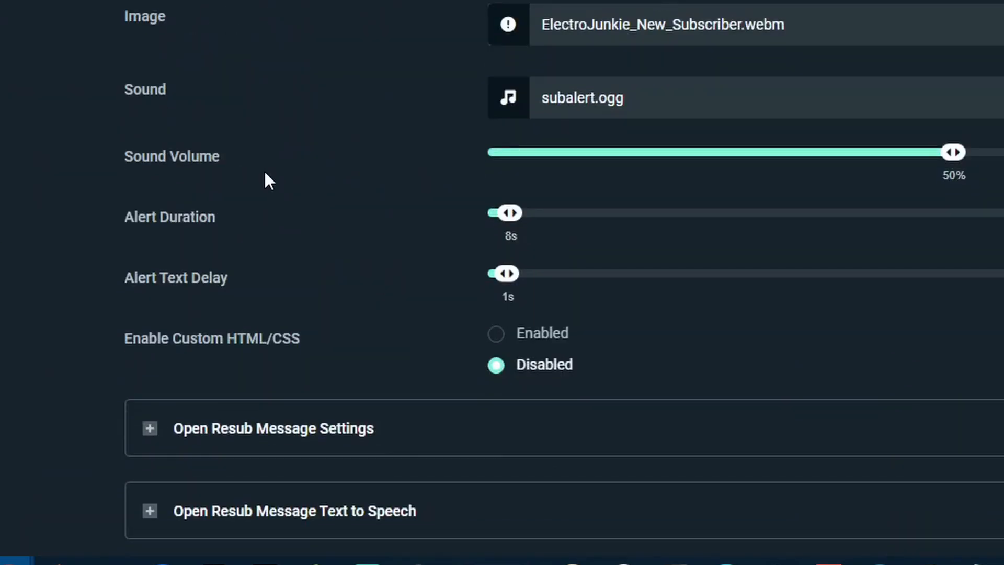
scroll(282, 188, up, 6)
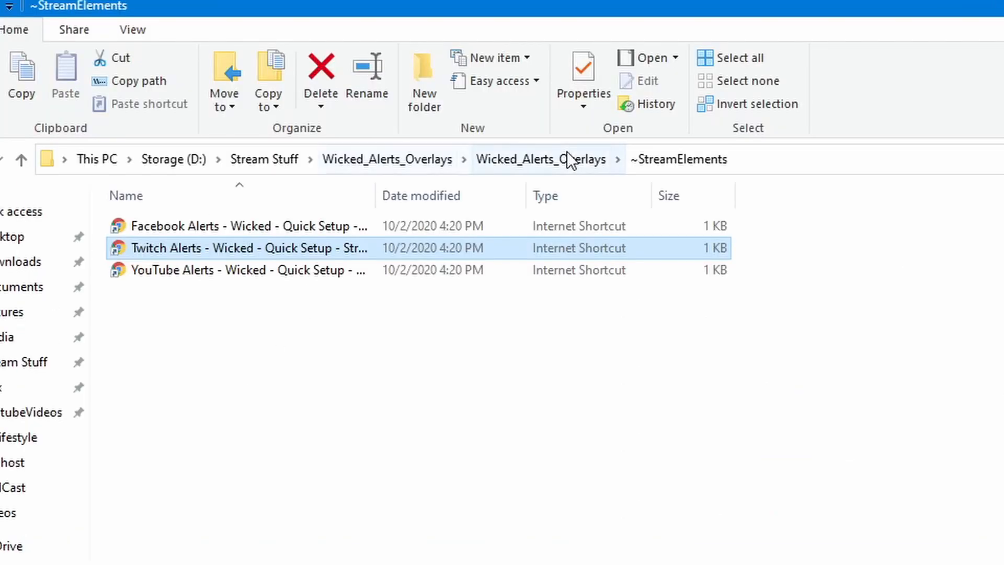
Step: In File Explorer, go to the ~Streamlabs folder inside Wicked_Alerts_Overlays and open Alerts - Wicked - Streamlabs.html
click(570, 158)
click(196, 226)
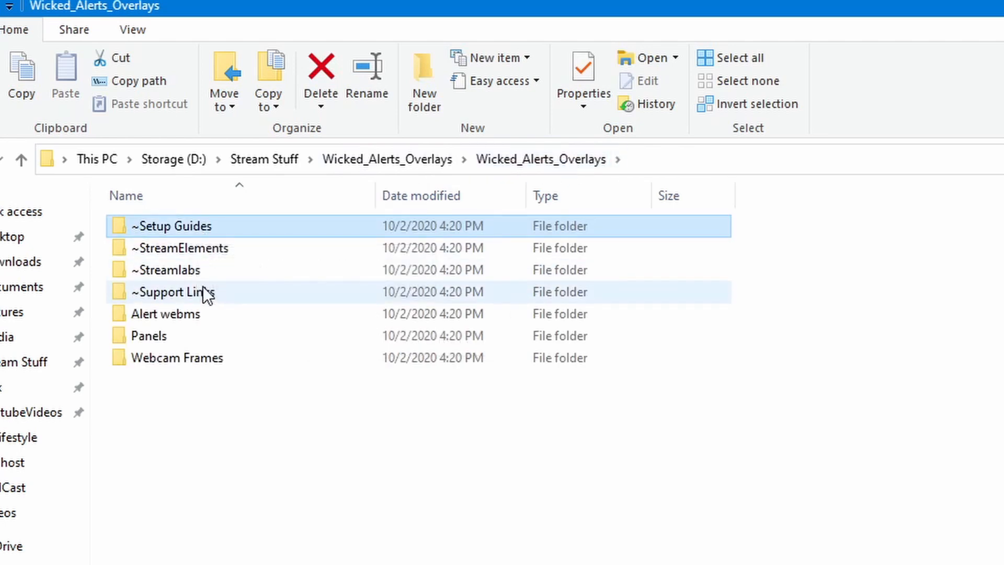
click(198, 271)
double_click(197, 271)
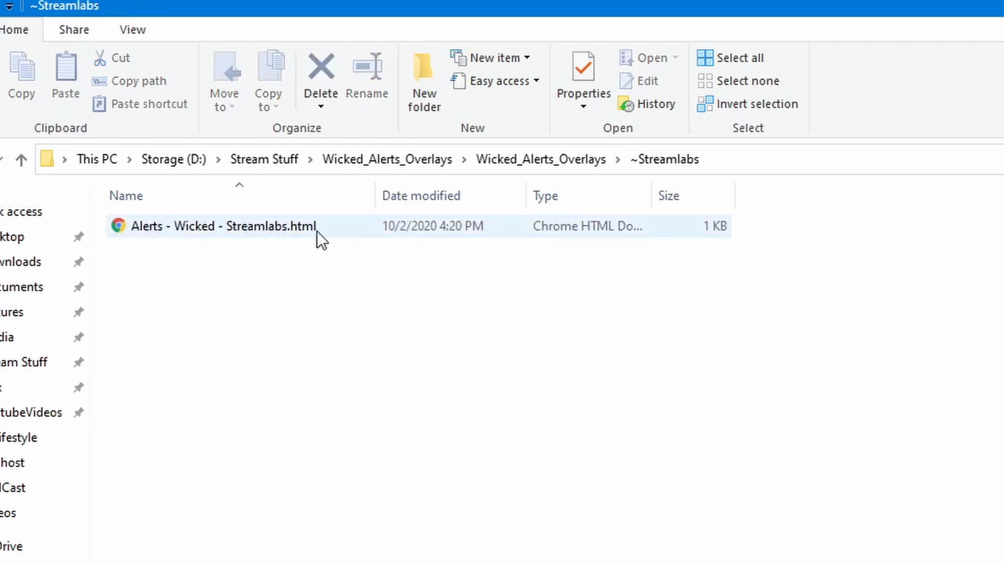
double_click(189, 228)
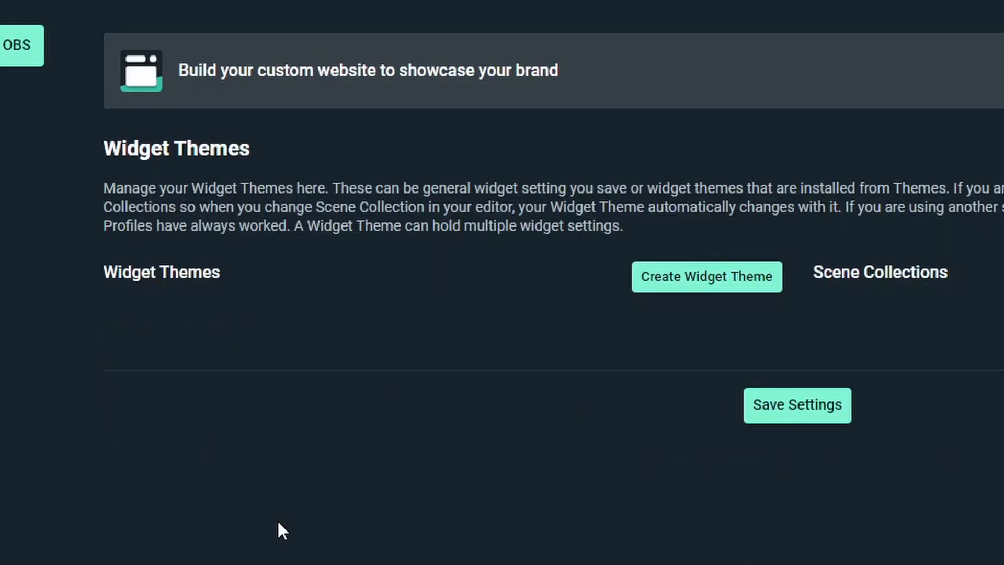
Step: Create a new widget theme named Wicked and import the Wicked alert settings into it
click(713, 277)
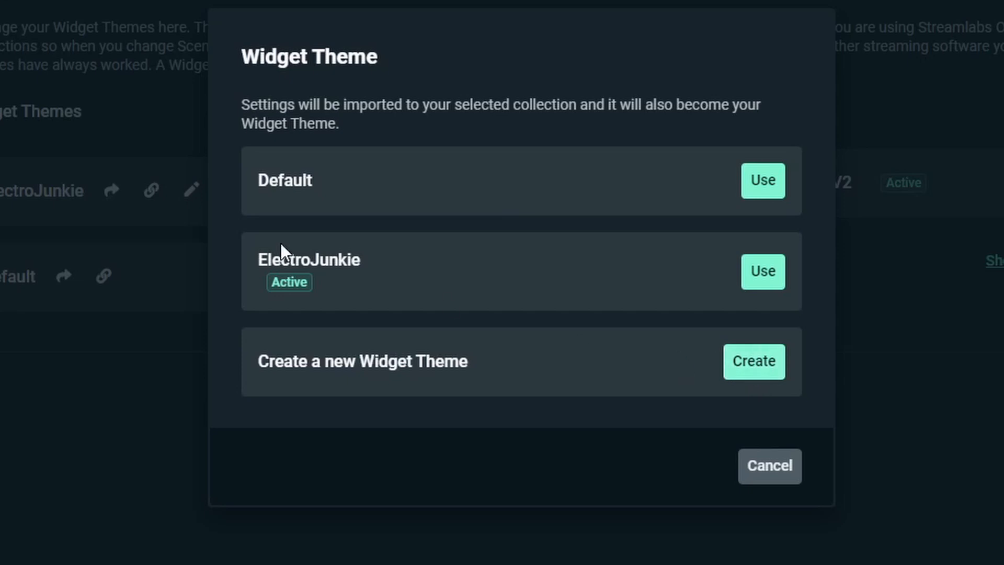
click(753, 368)
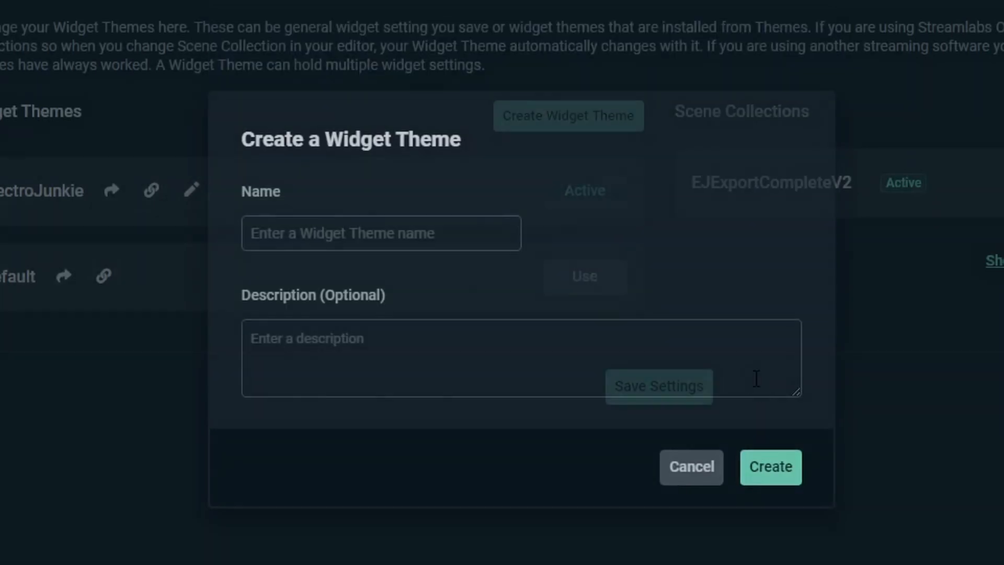
click(411, 235)
text(Wicked)
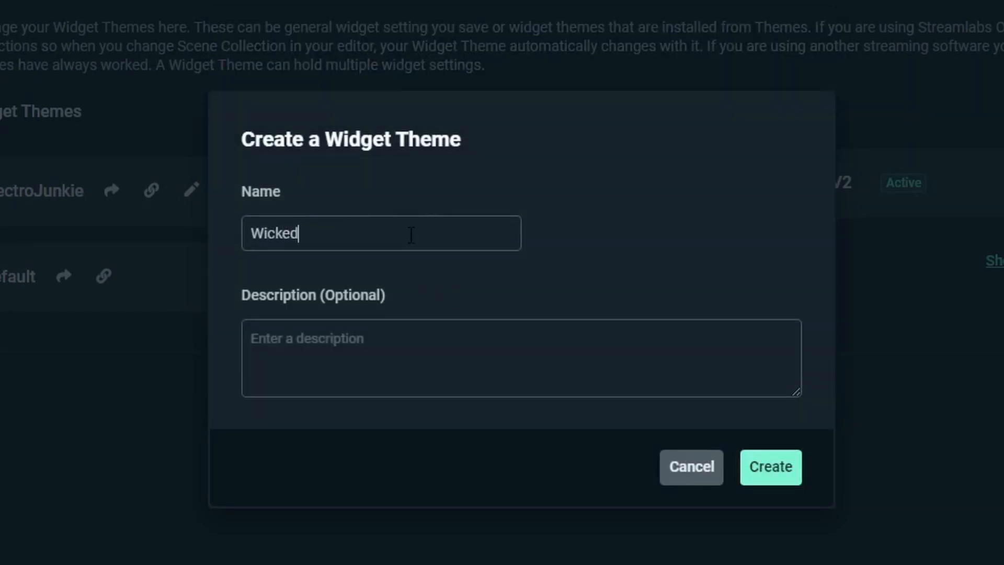
click(782, 469)
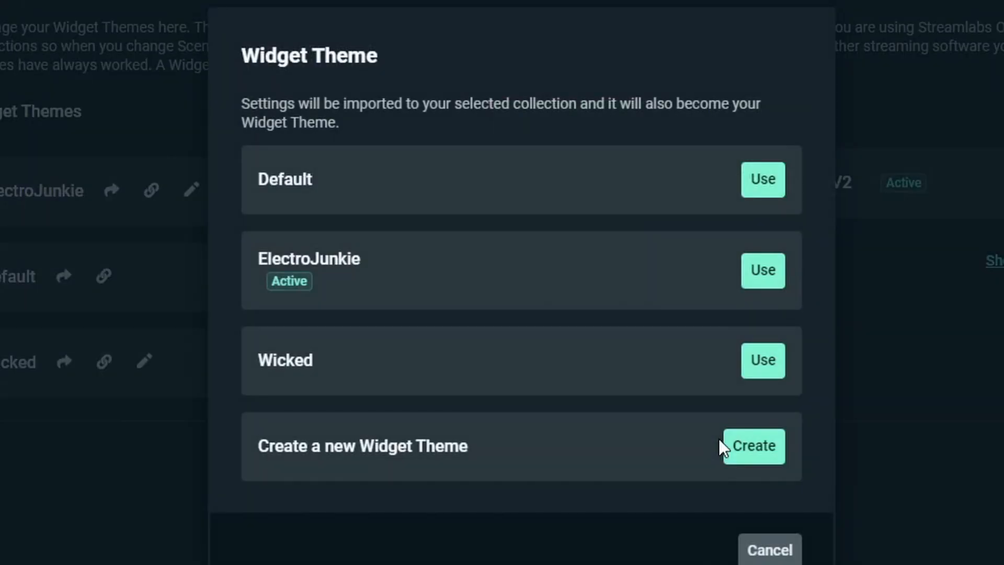
click(761, 363)
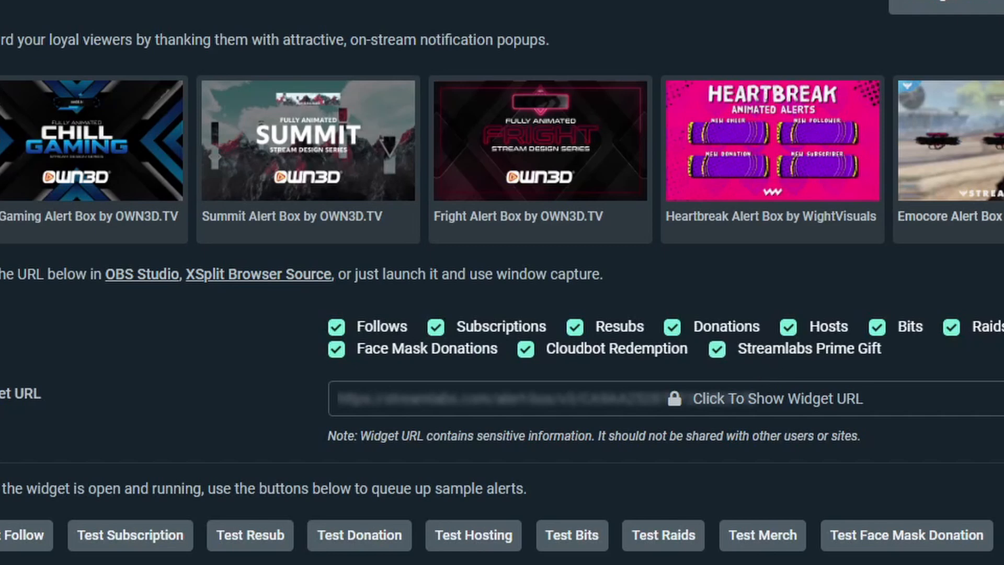
Step: Review the imported Wicked alerts' general settings and the Follows alert's message, media and custom HTML settings
scroll(243, 485, down, 15)
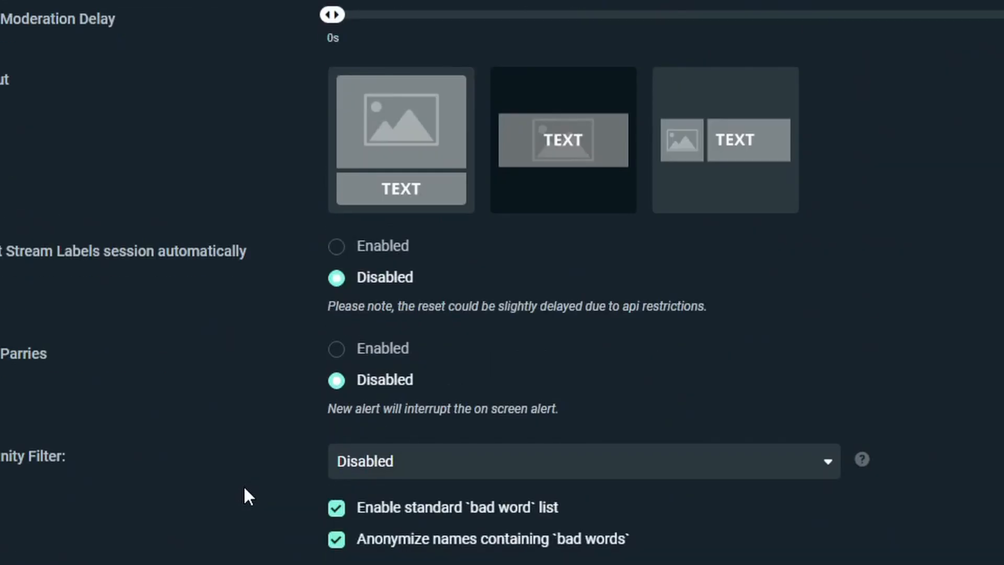
scroll(243, 487, up, 10)
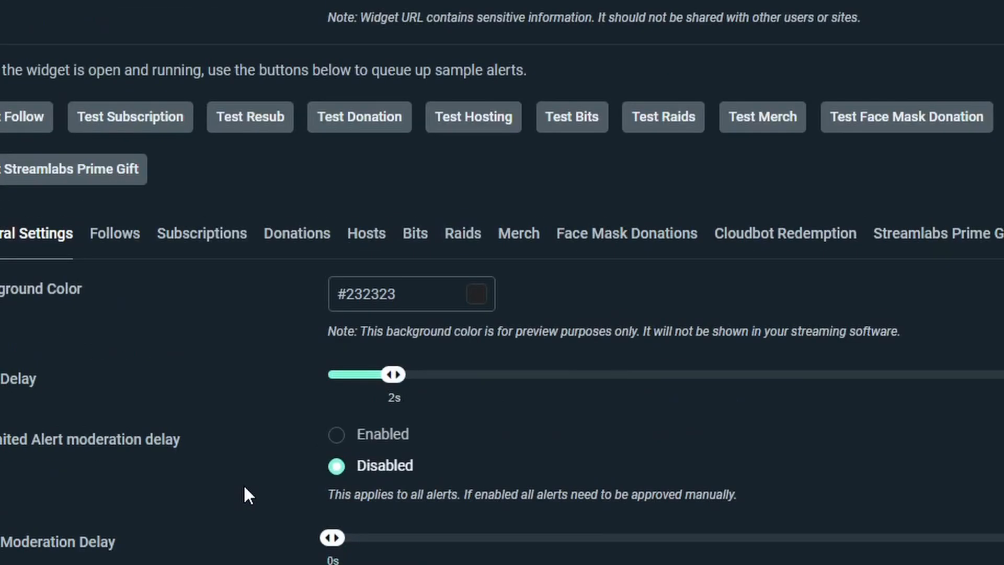
click(99, 233)
scroll(228, 448, down, 5)
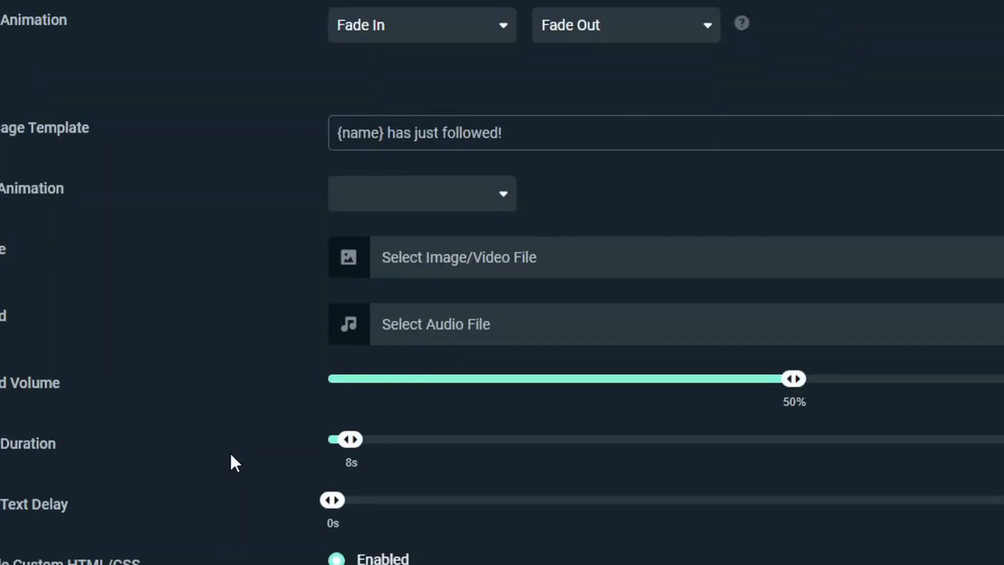
scroll(233, 465, down, 8)
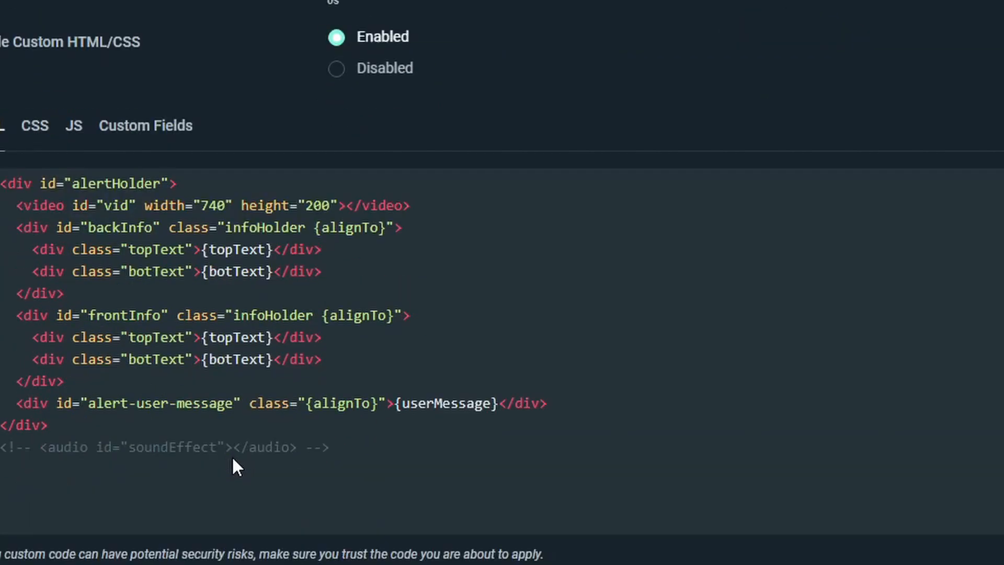
scroll(234, 465, up, 13)
scroll(235, 458, up, 7)
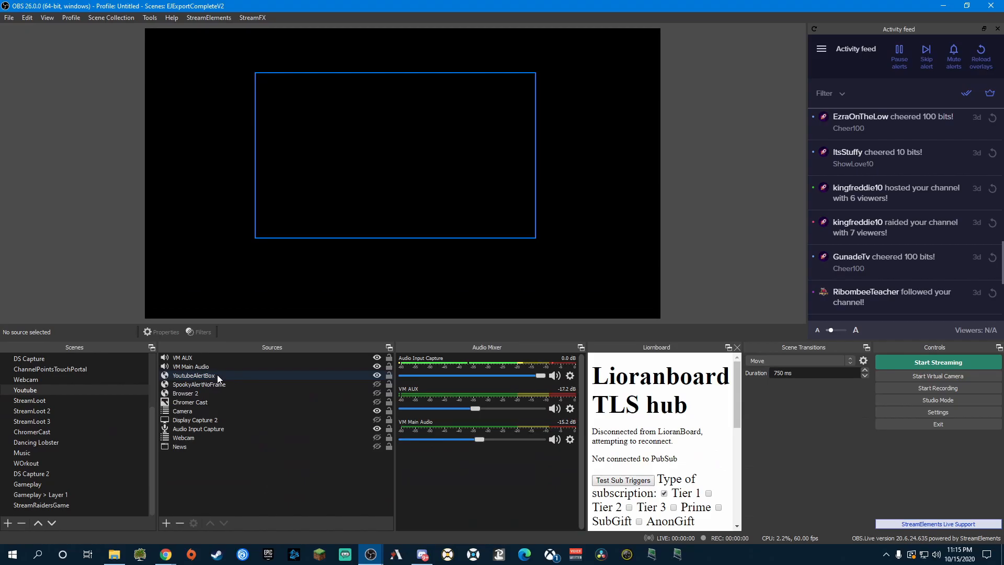
Step: Copy the Alert Box widget URL from Streamlabs in Chrome and switch back to OBS
double_click(218, 375)
key(Escape)
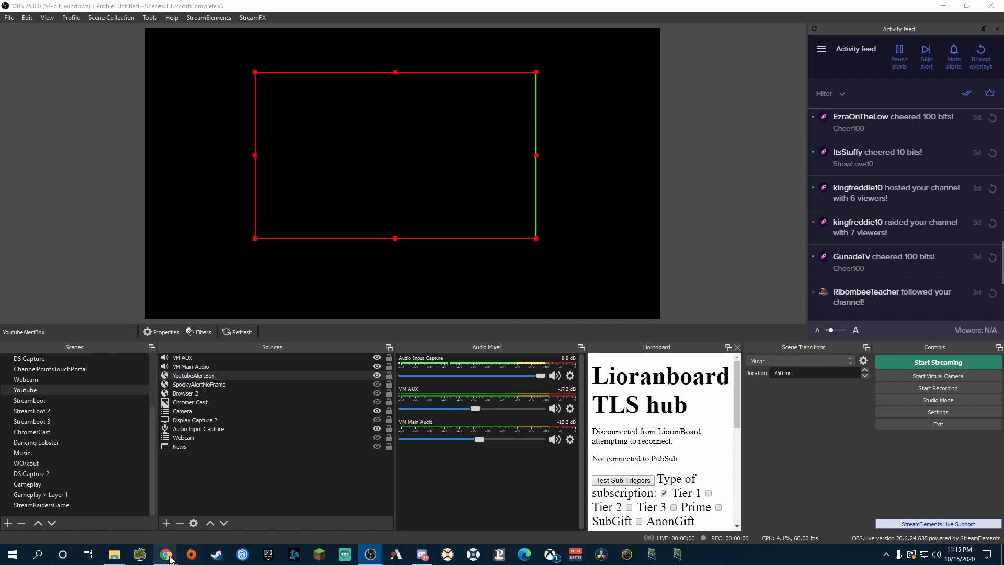
mouse_move(165, 554)
click(354, 525)
click(859, 271)
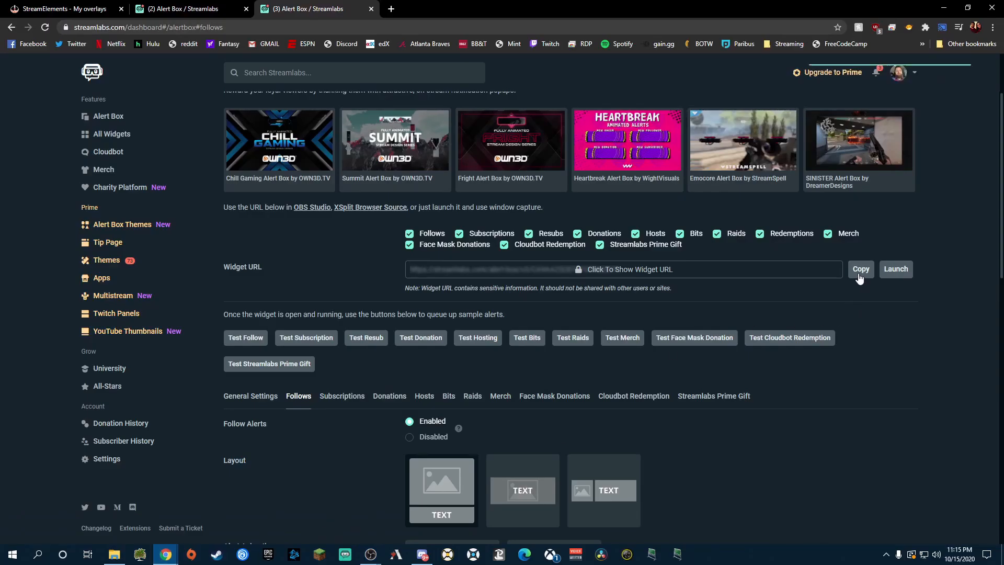
key(alt+Tab)
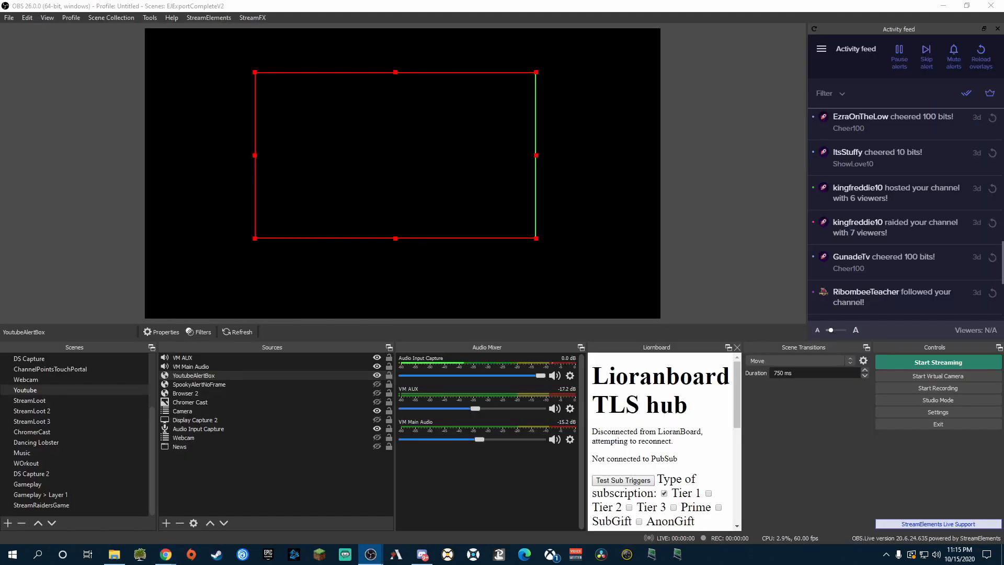